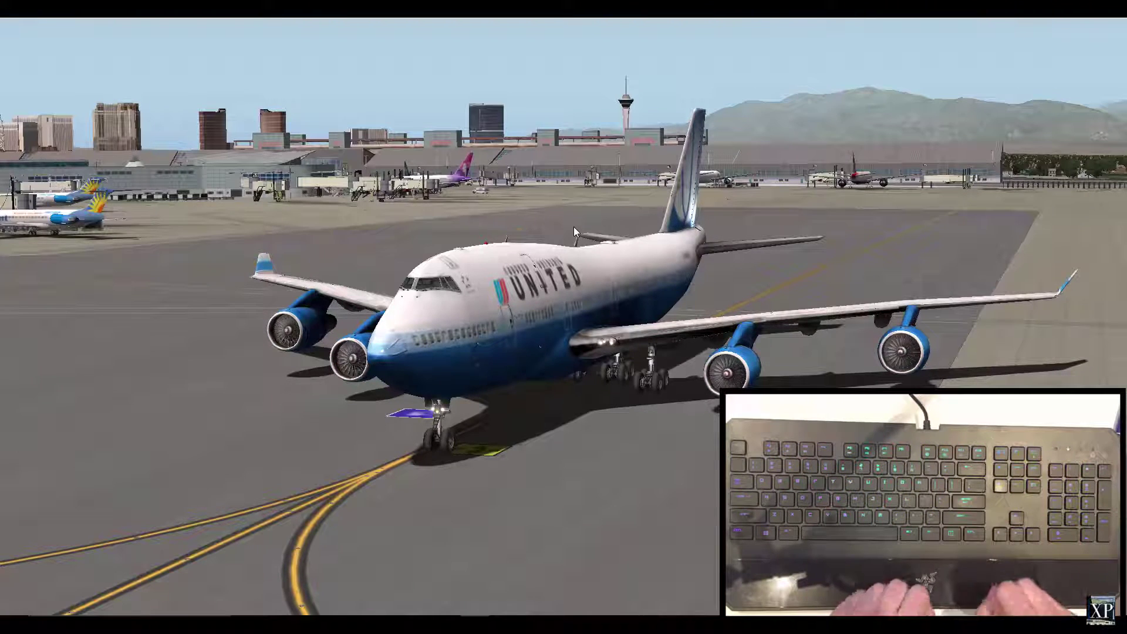
# Step: Orbit the external camera around the parked 747 to view it from nearly head-on
pyautogui.moveTo(572, 227); pyautogui.dragTo(636, 330)
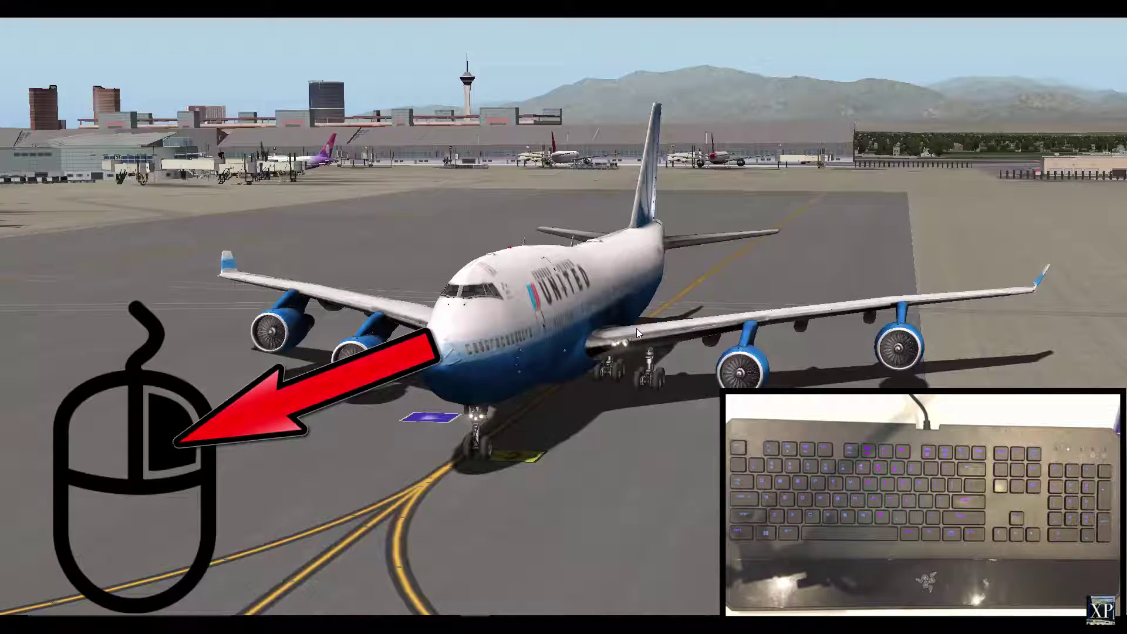
pyautogui.moveTo(637, 328); pyautogui.dragTo(698, 337)
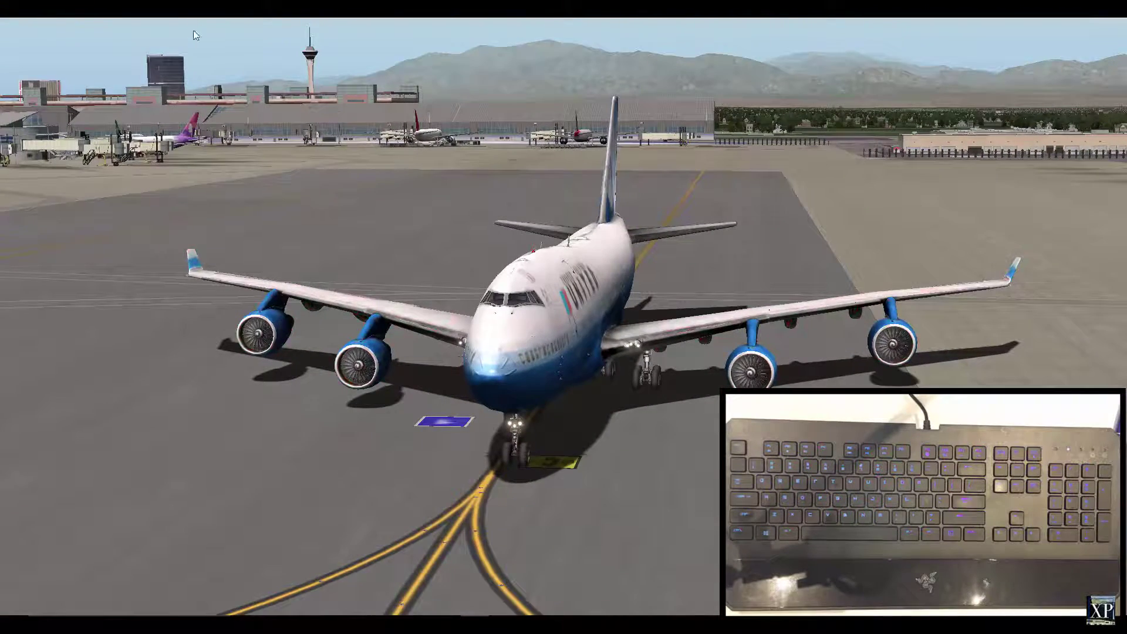
pyautogui.moveTo(226, 25)
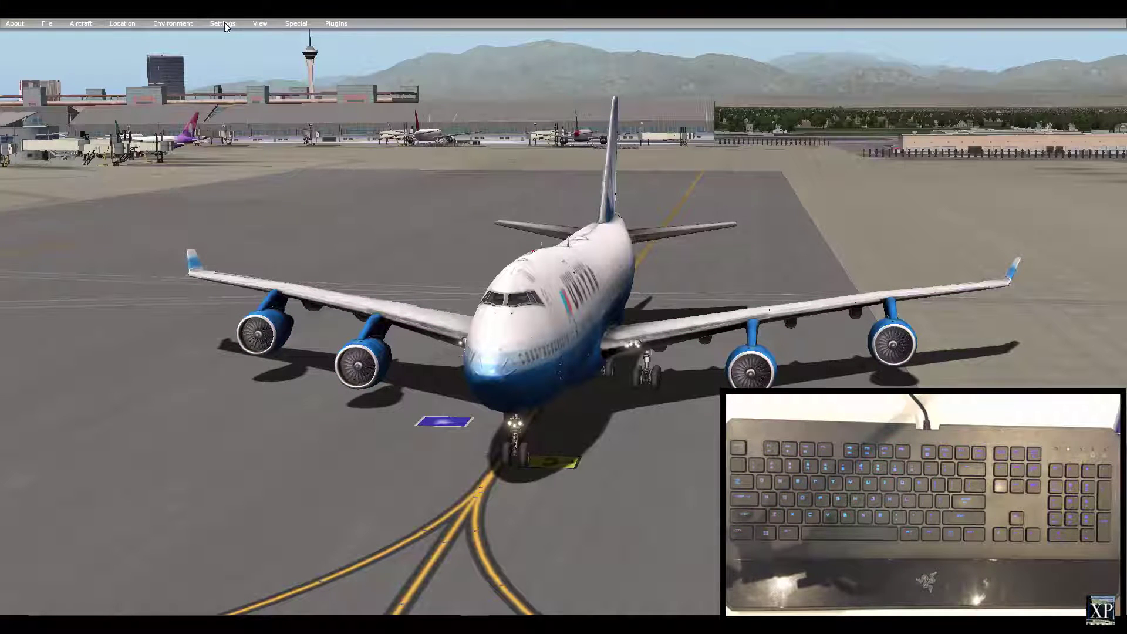
pyautogui.click(224, 24)
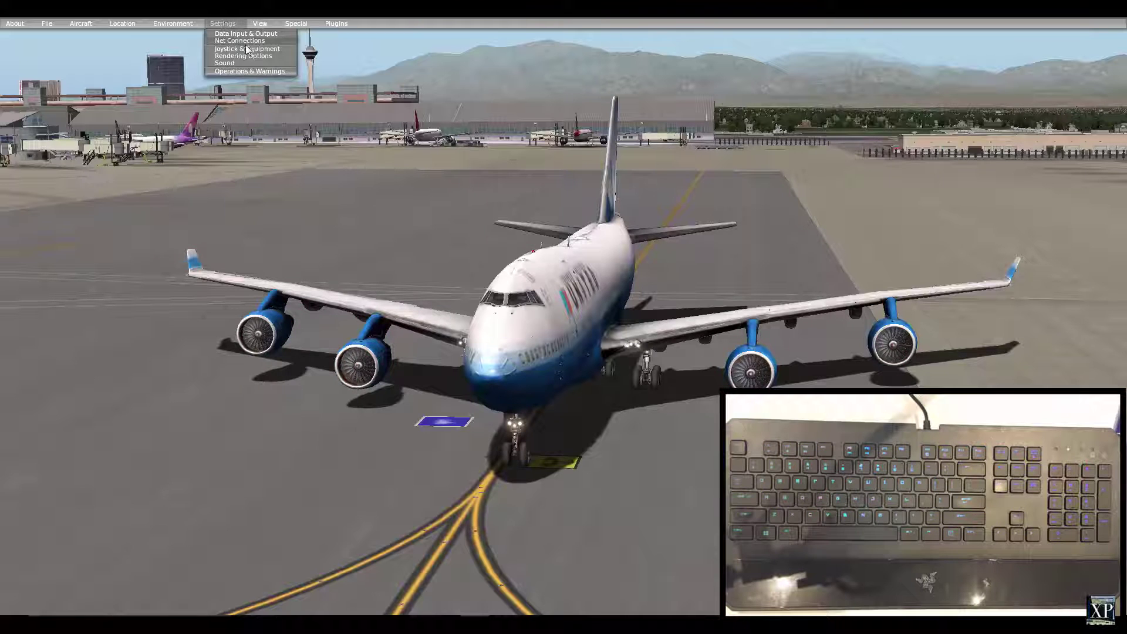
pyautogui.click(353, 76)
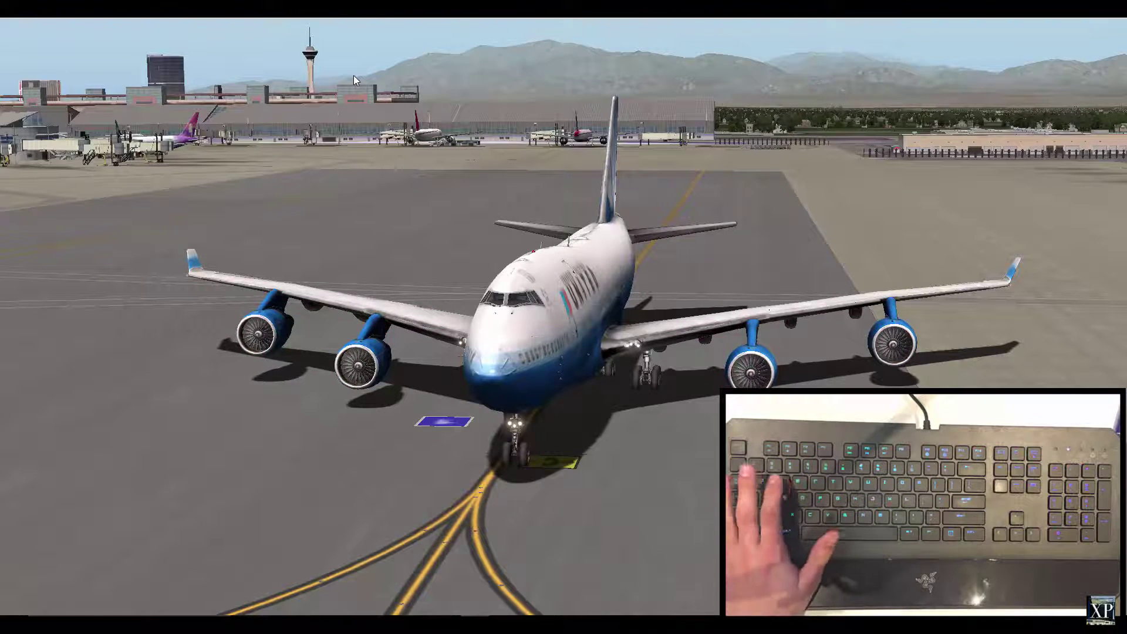
# Step: Switch to the forward cockpit view and look around the captain's instrument panel and the autopilot controls
pyautogui.press('w')
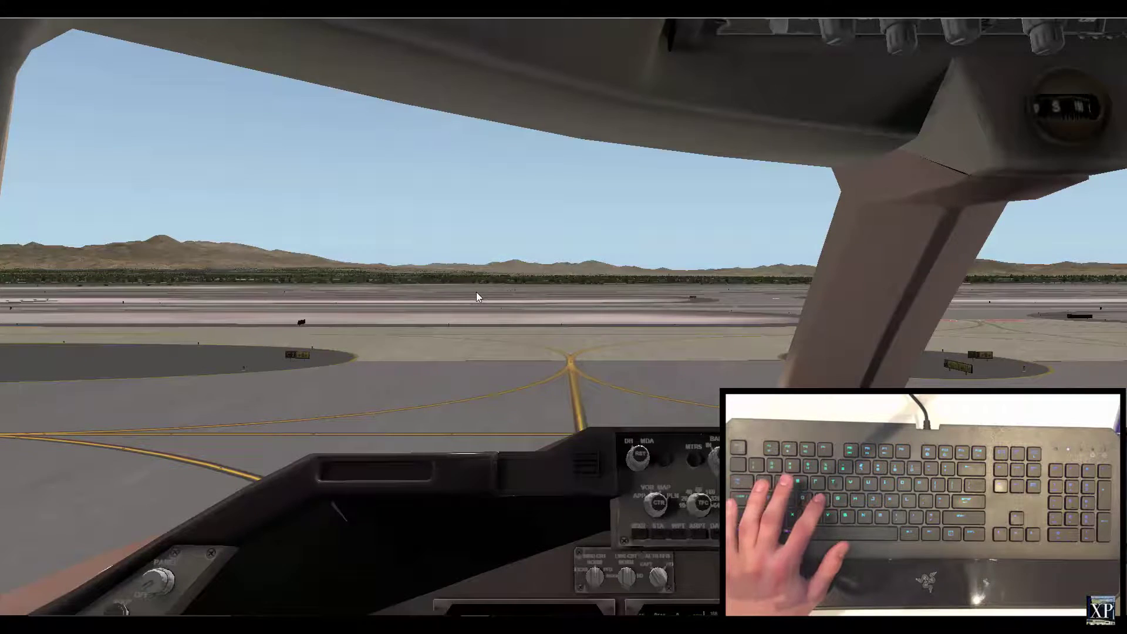
pyautogui.press('f')
pyautogui.press('f')
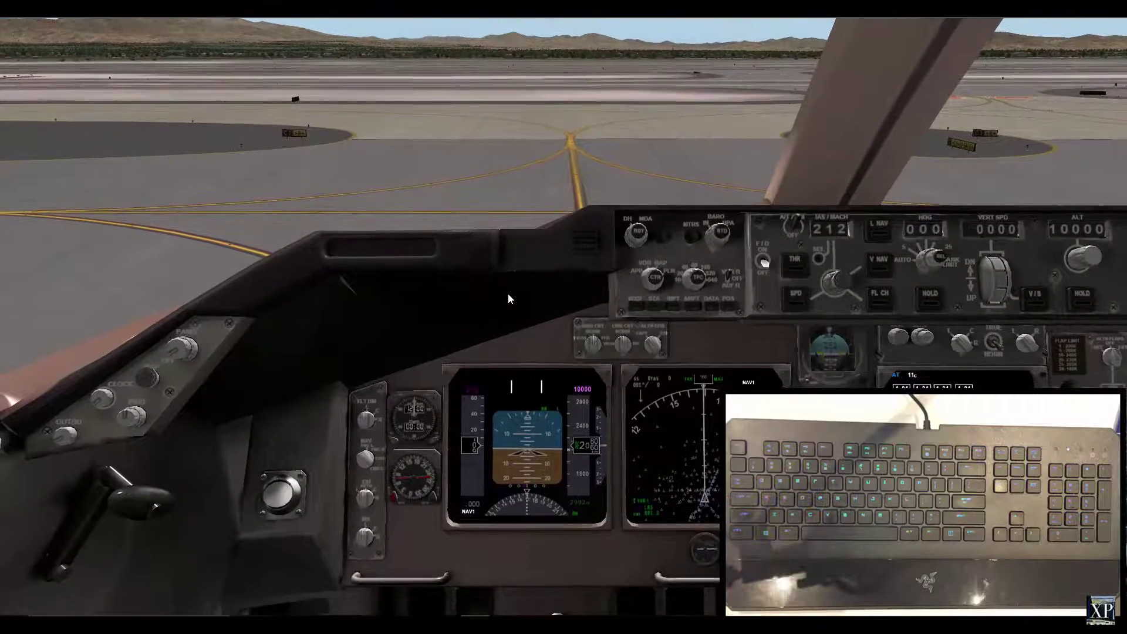
pyautogui.press('e')
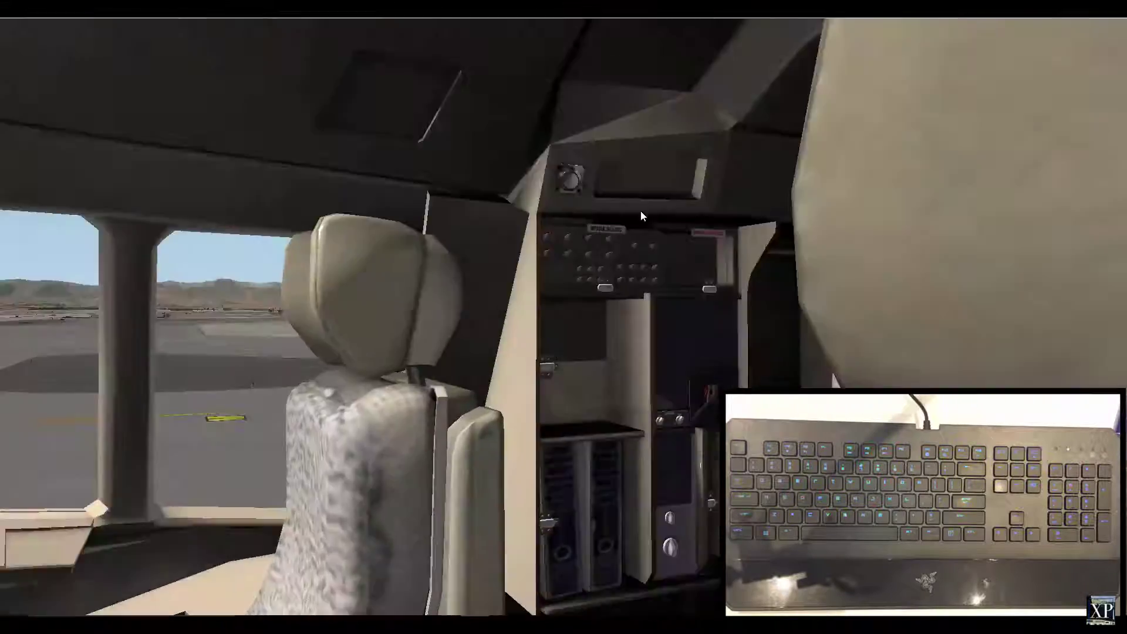
pyautogui.moveTo(641, 212); pyautogui.dragTo(569, 310)
pyautogui.press('e')
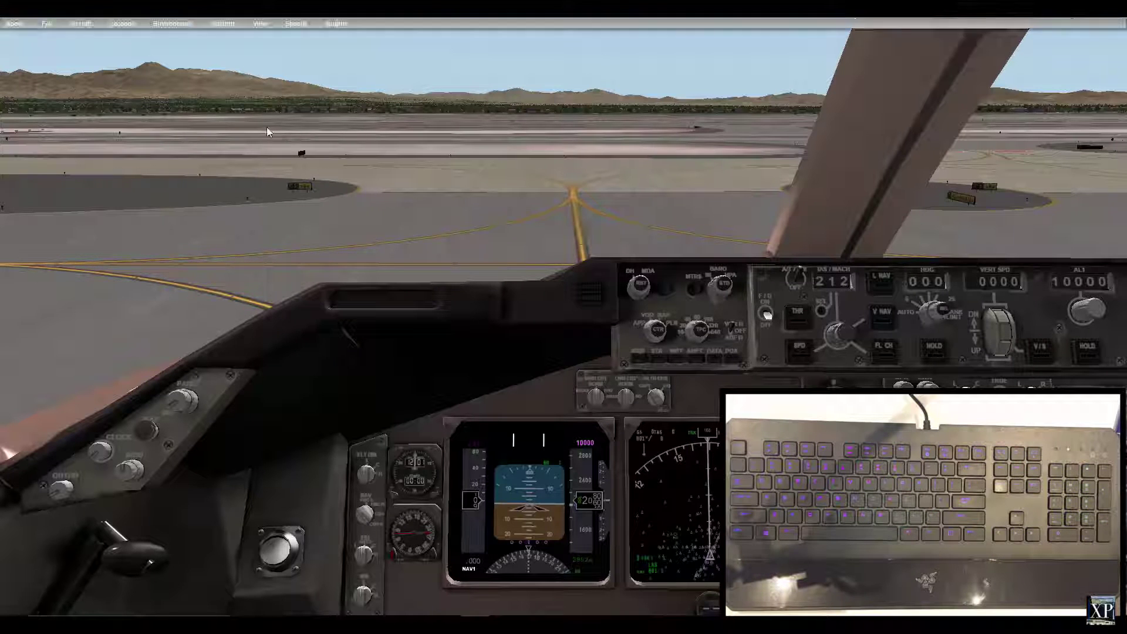
# Step: Open the Joystick & Equipment settings and look through the axis, nullzone and keyboard assignment pages
pyautogui.moveTo(229, 23)
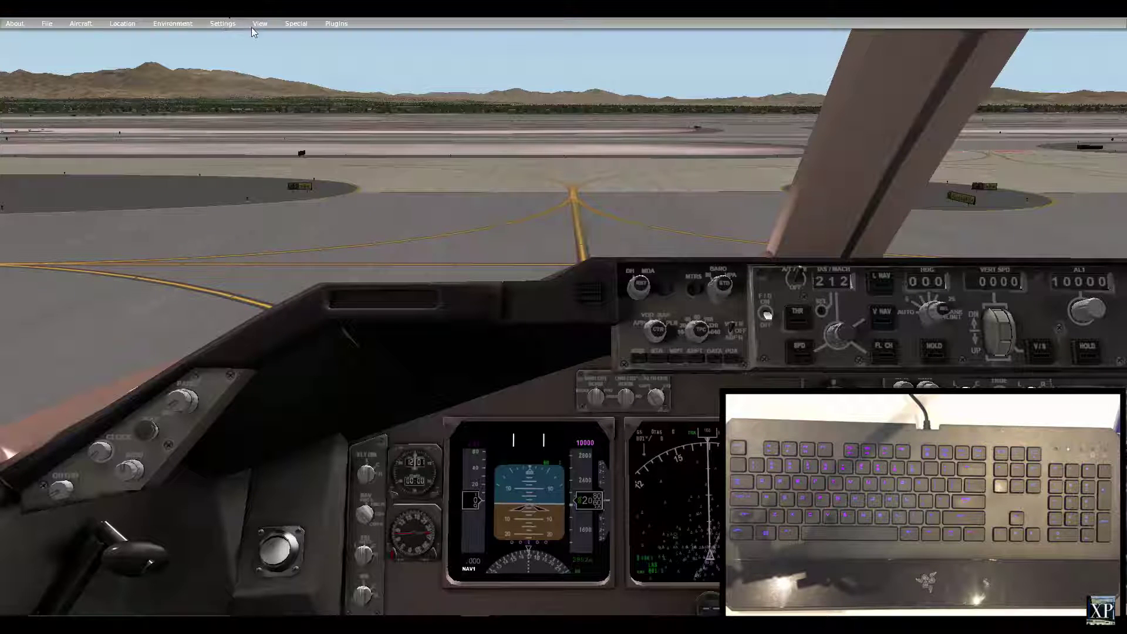
pyautogui.click(230, 26)
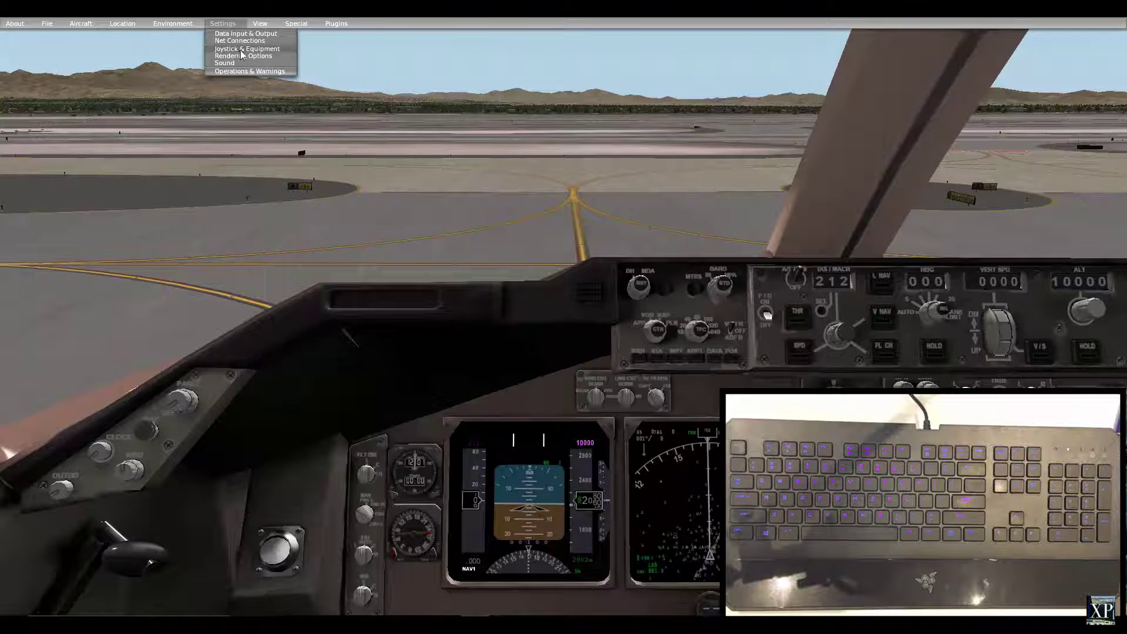
pyautogui.click(241, 51)
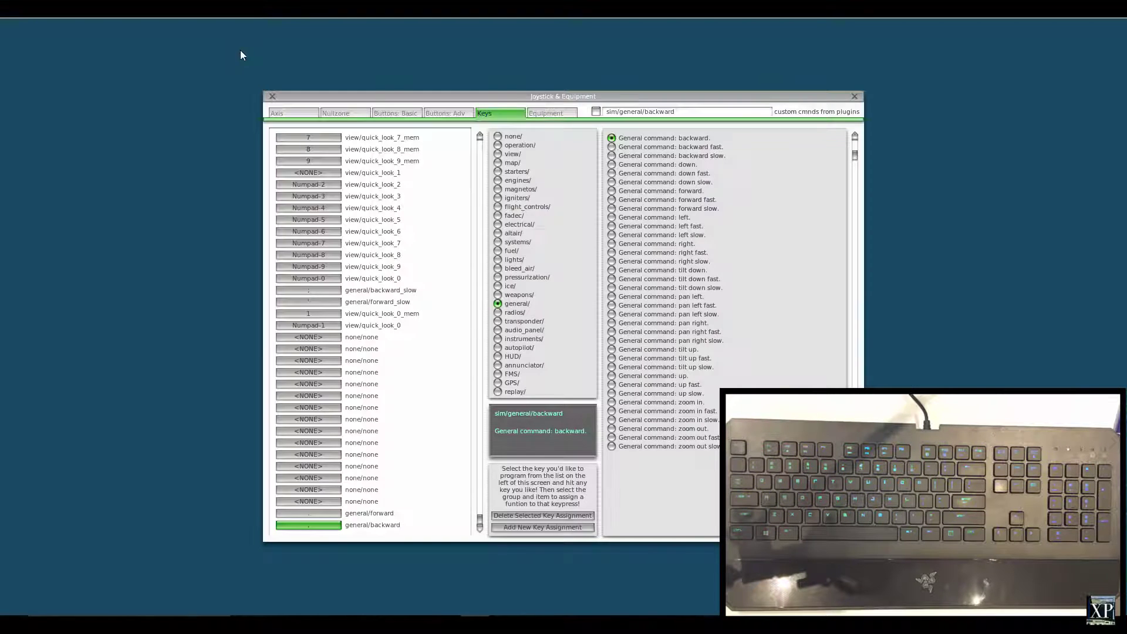
pyautogui.click(287, 112)
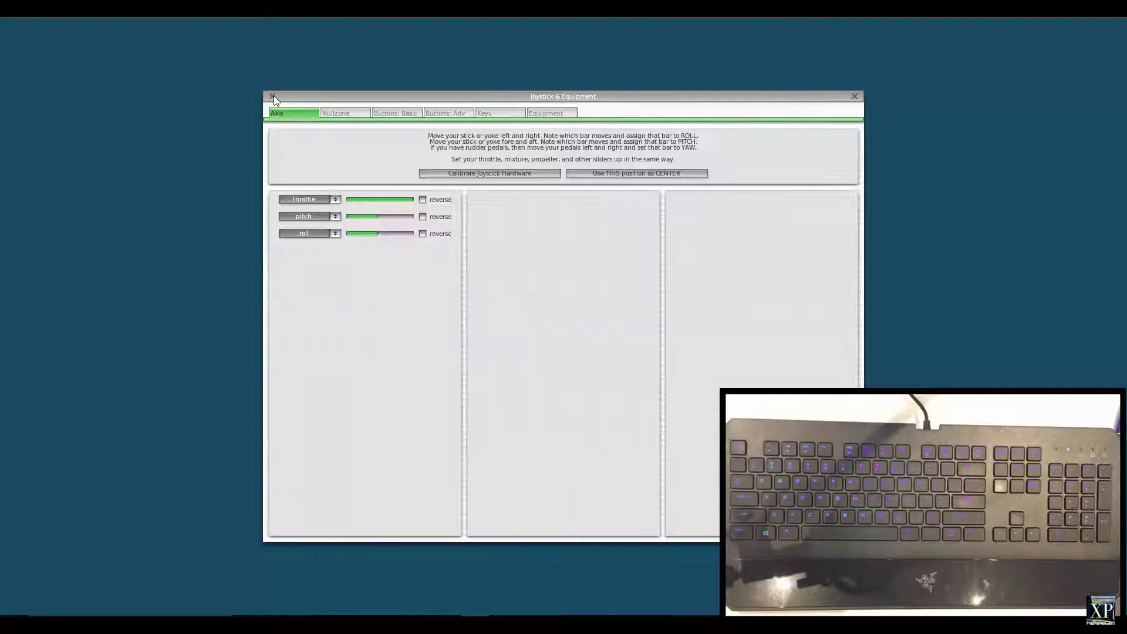
pyautogui.click(349, 113)
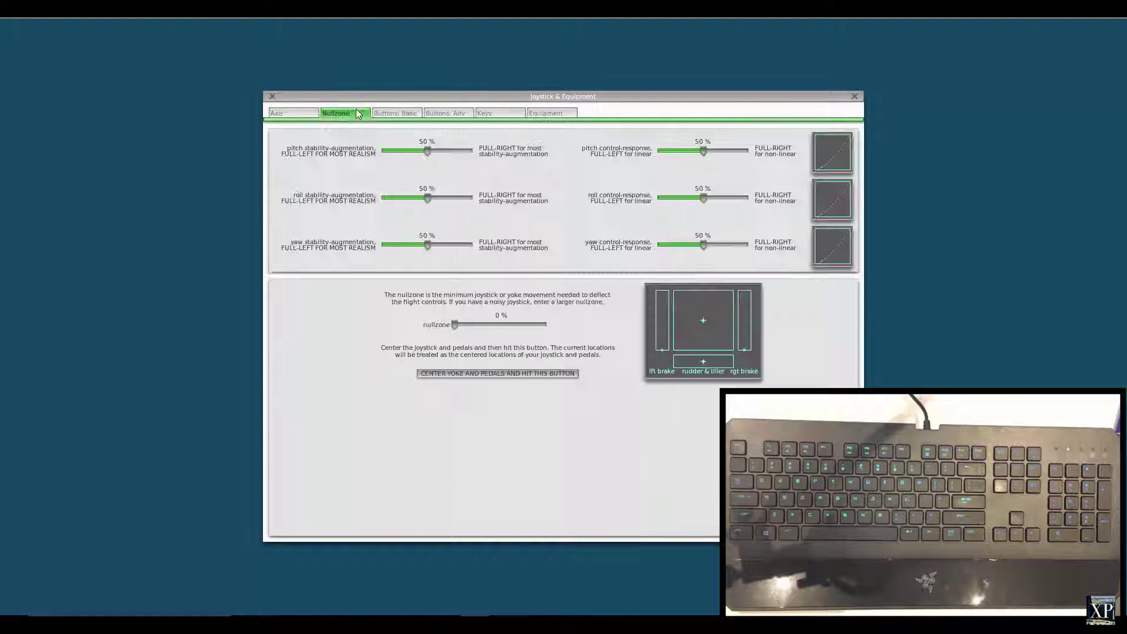
pyautogui.click(453, 115)
pyautogui.click(517, 116)
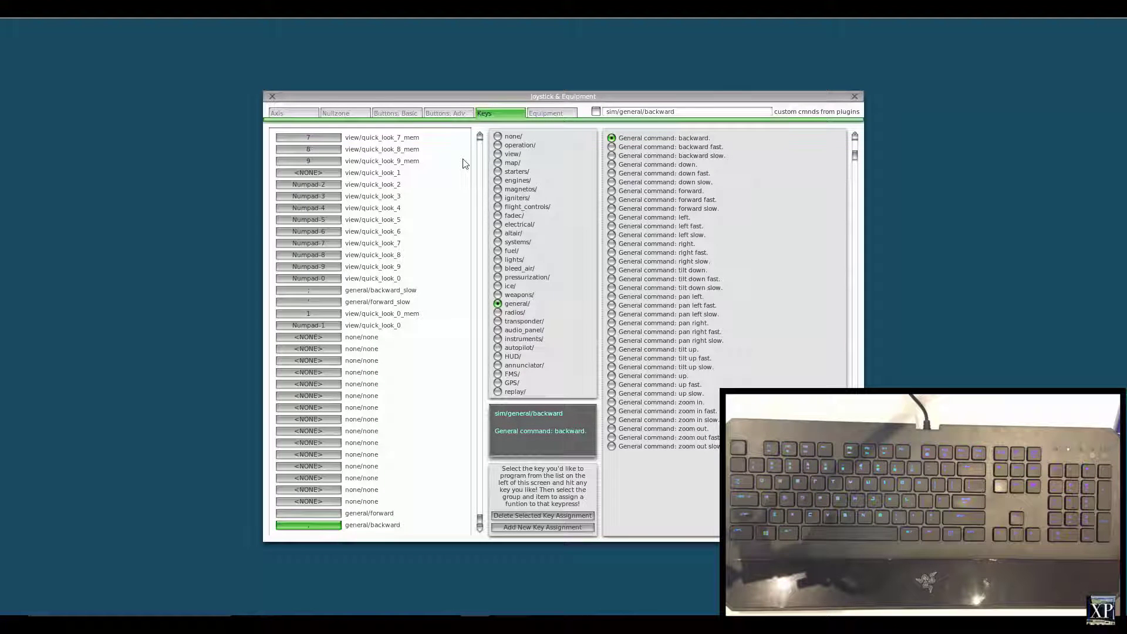
# Step: In the advanced joystick button assignments, set button 001 to "General command: backward" from the general/ category
pyautogui.click(445, 112)
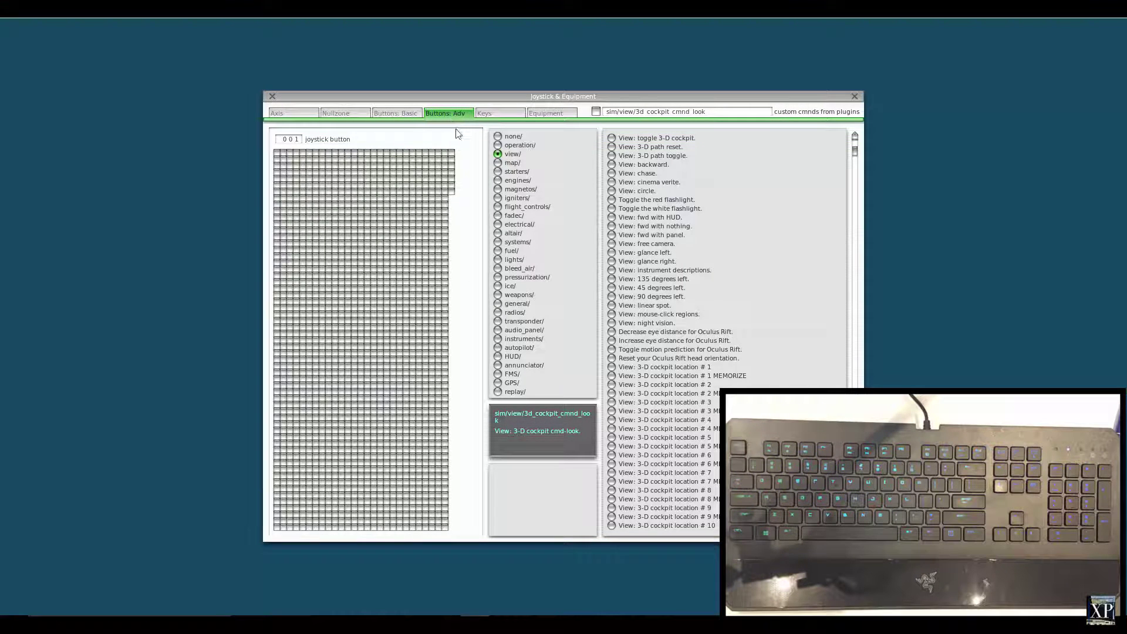
pyautogui.click(498, 137)
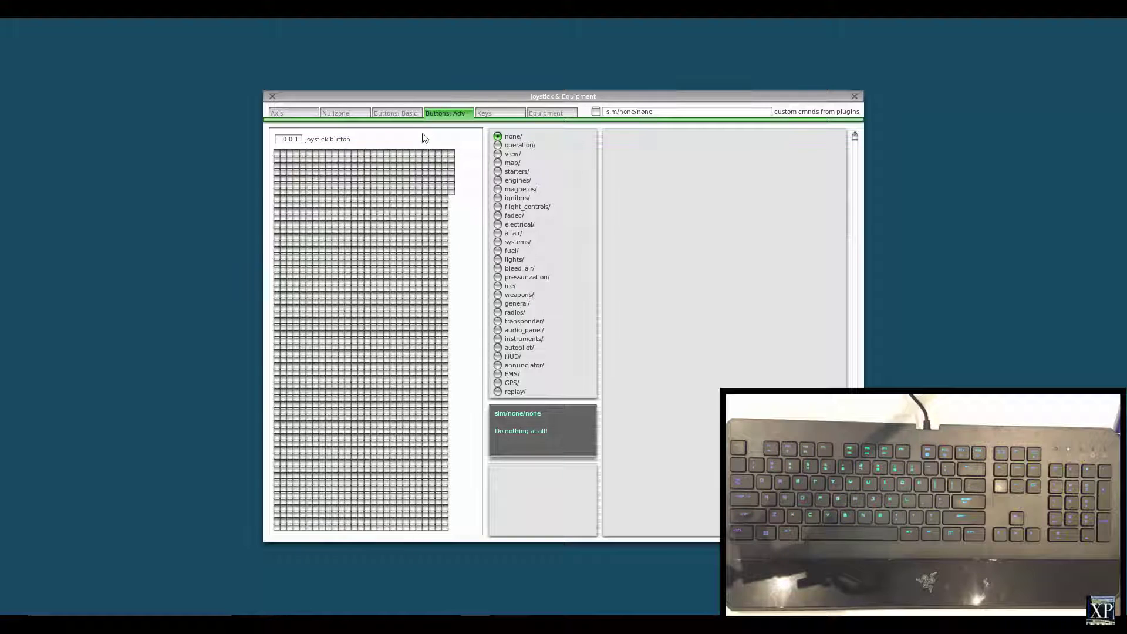
pyautogui.click(498, 304)
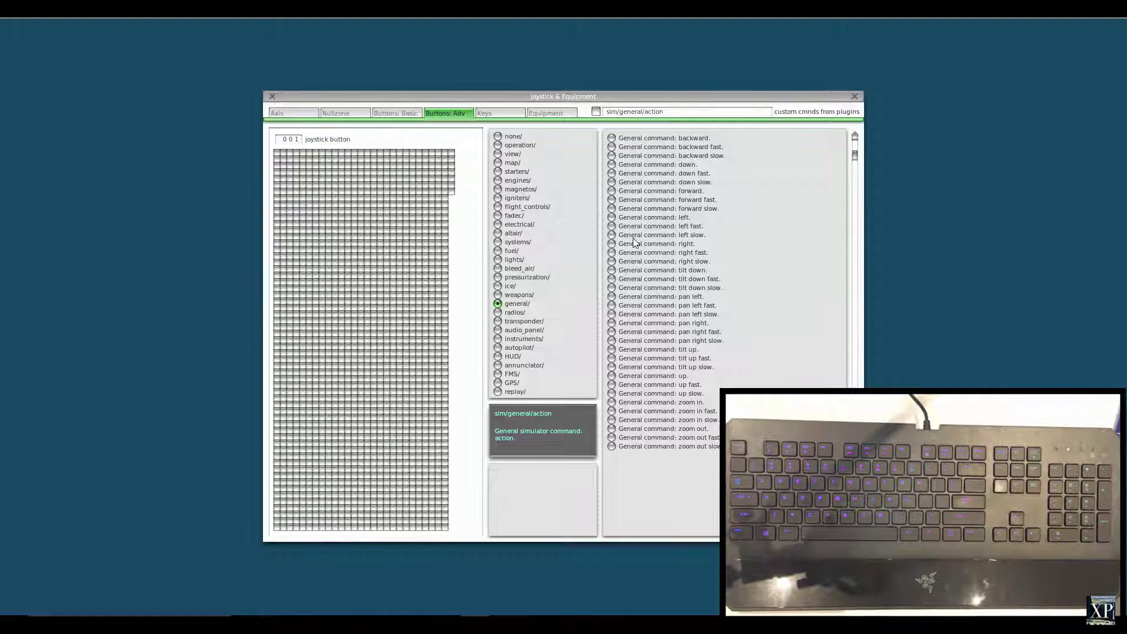
pyautogui.click(611, 140)
# Step: Delete the existing general/forward and general/backward key assignments and add blank ones in their place
pyautogui.click(500, 117)
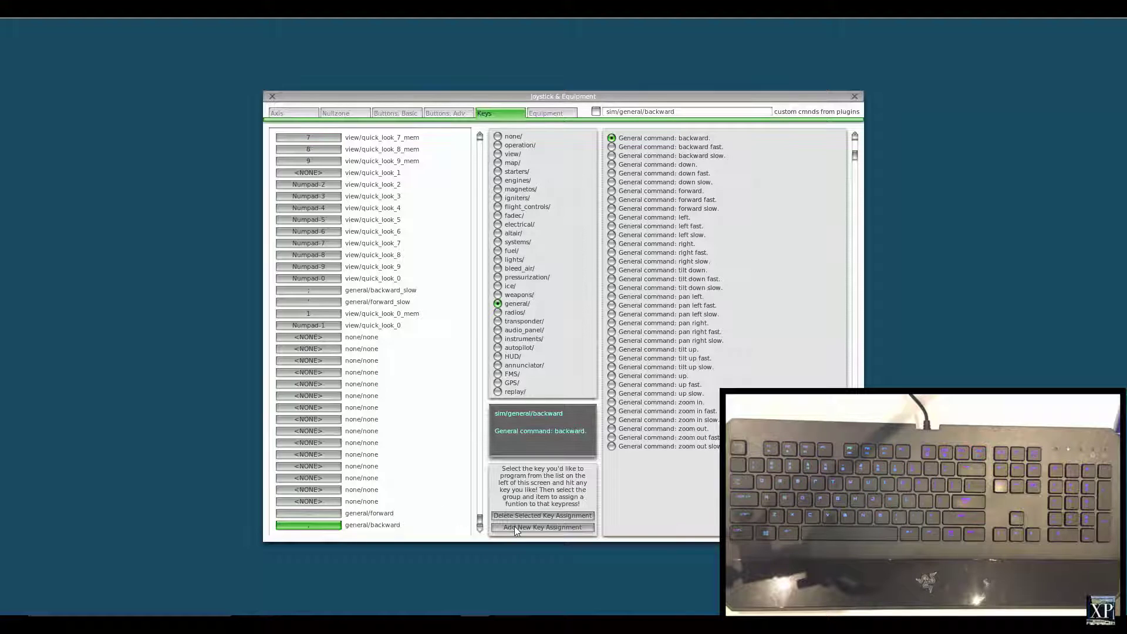
pyautogui.click(413, 515)
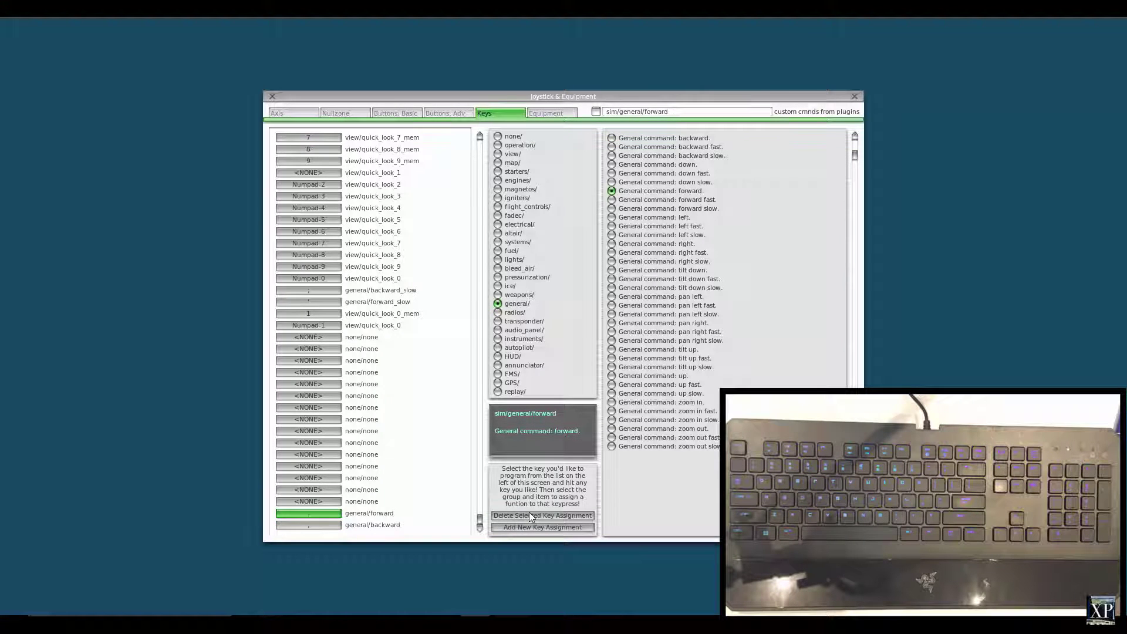
pyautogui.click(530, 515)
pyautogui.click(526, 516)
pyautogui.click(526, 528)
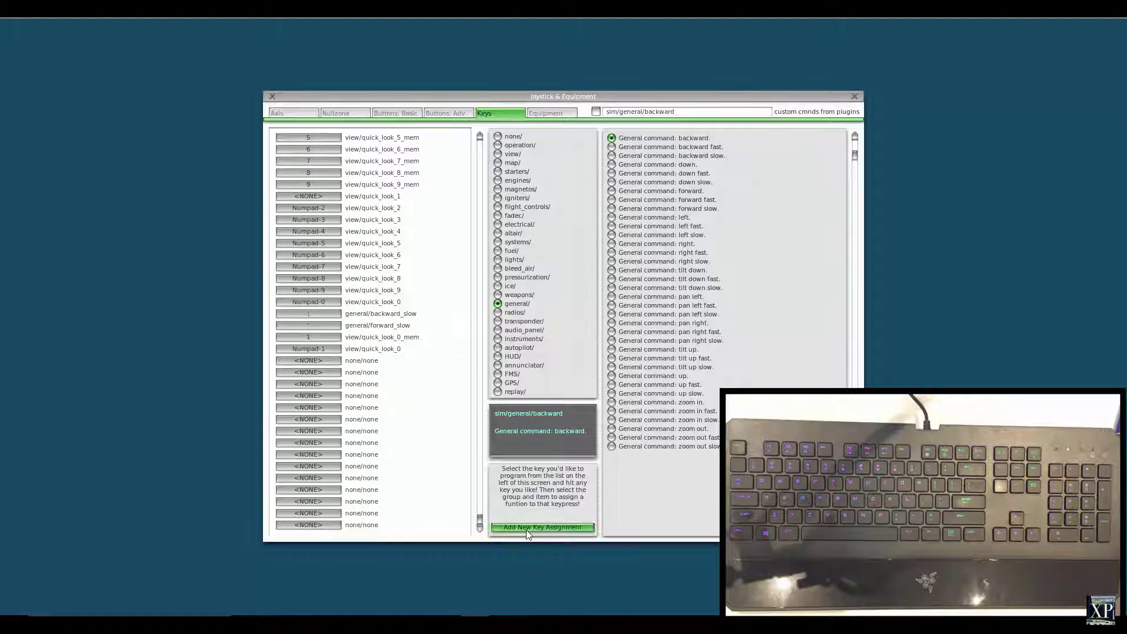
# Step: Assign the comma key to "General command: backward" in the second-to-last blank key assignment
pyautogui.click(332, 526)
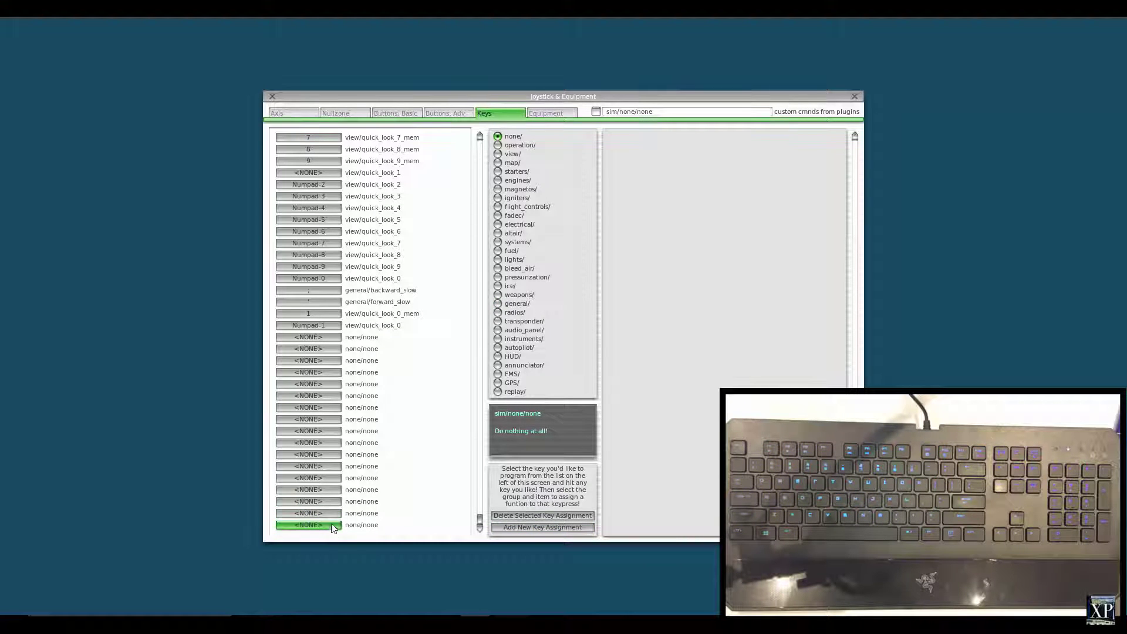
pyautogui.click(334, 514)
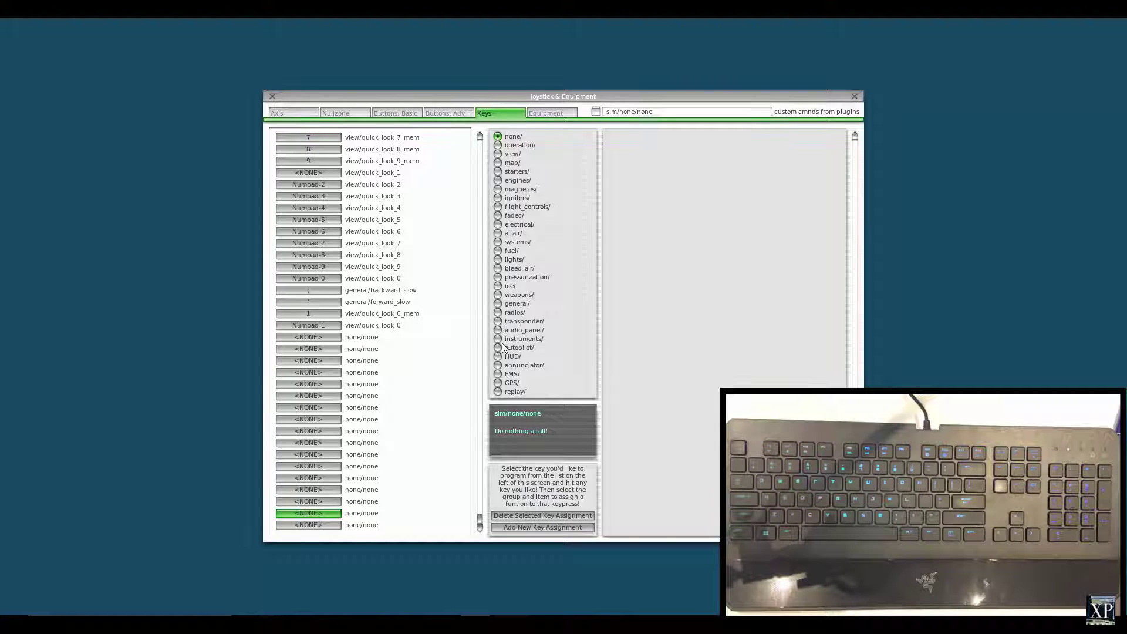
pyautogui.click(498, 304)
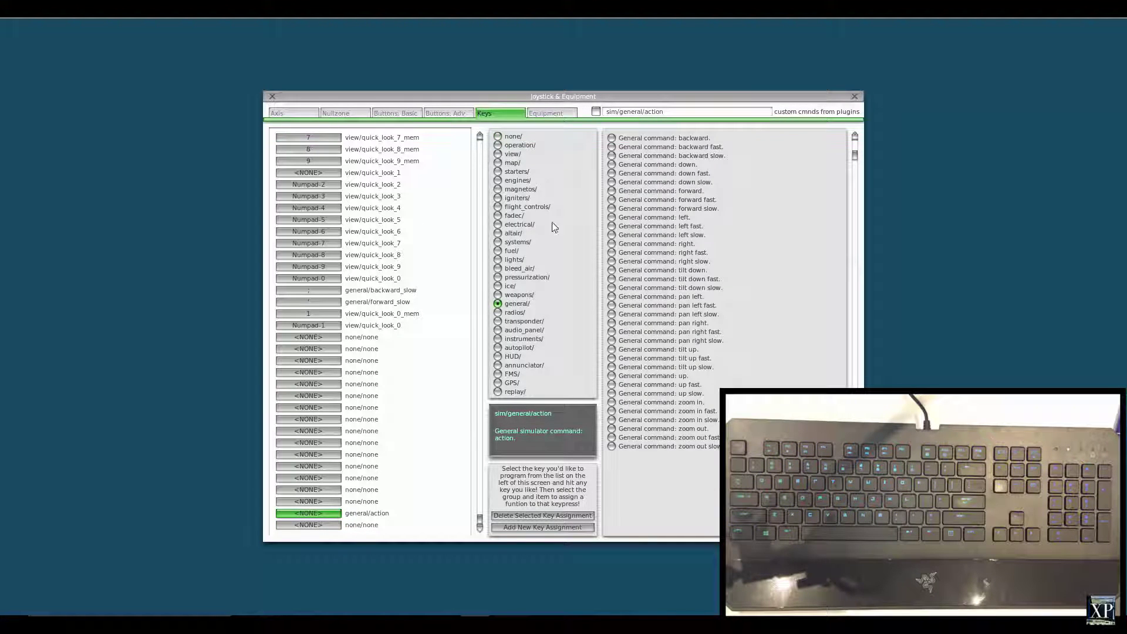
pyautogui.click(611, 139)
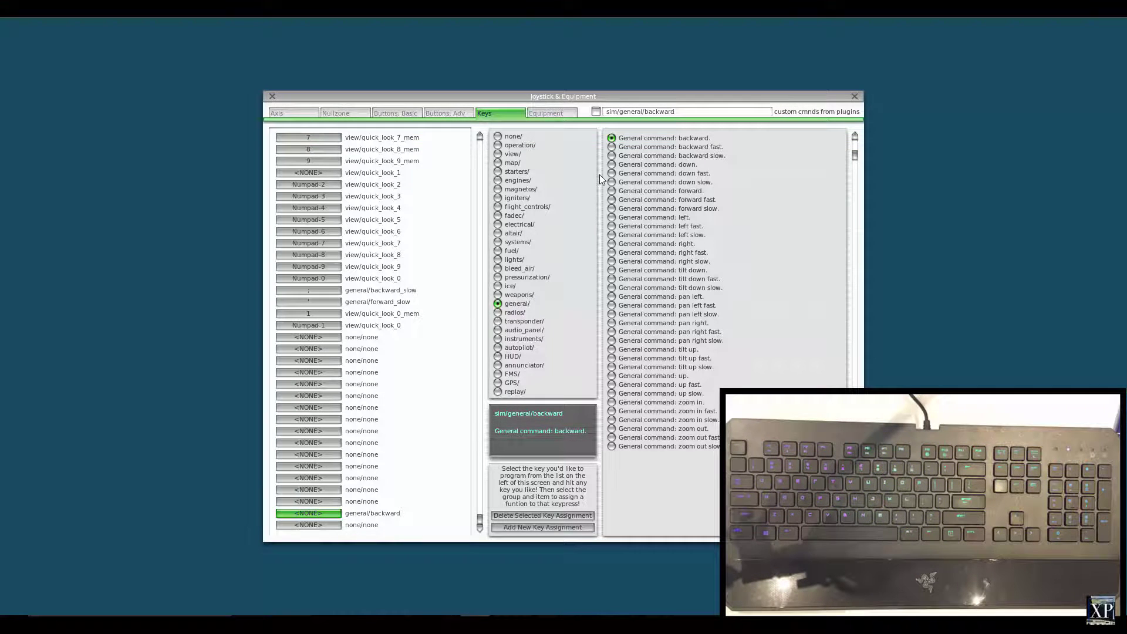
pyautogui.press(',')
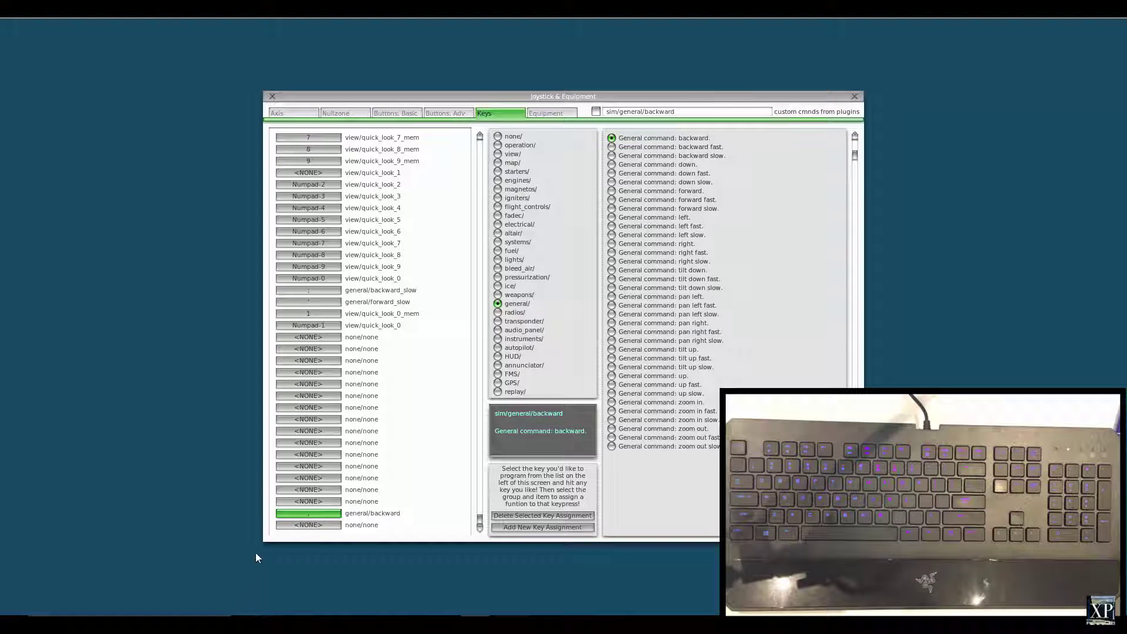
# Step: Assign the period key to "General command: forward" in the last blank key assignment
pyautogui.click(317, 525)
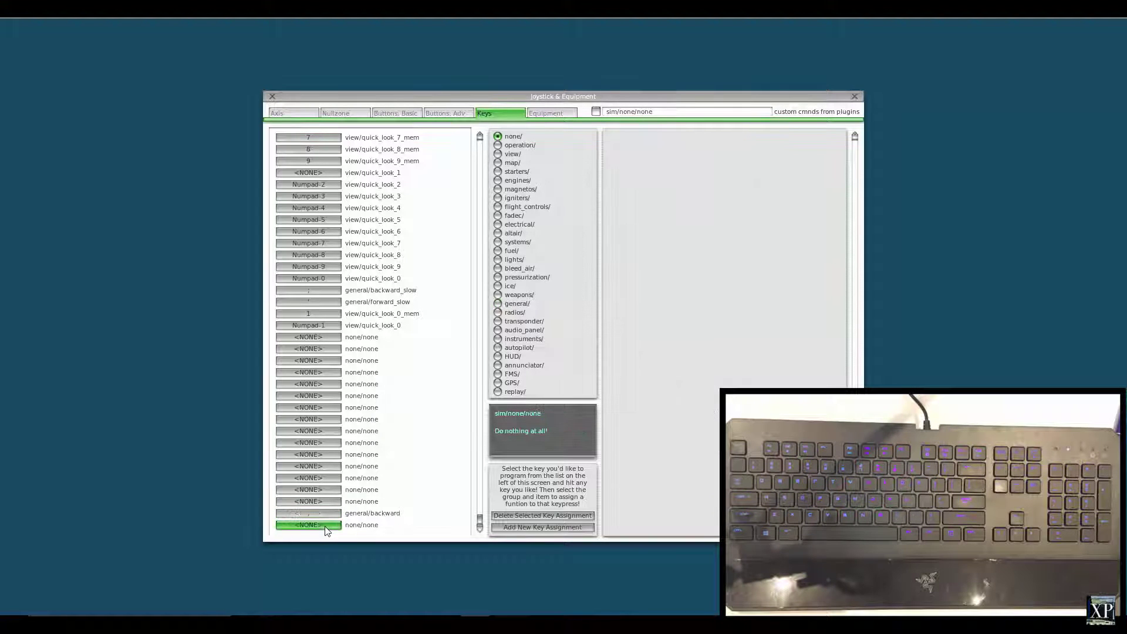
pyautogui.click(504, 306)
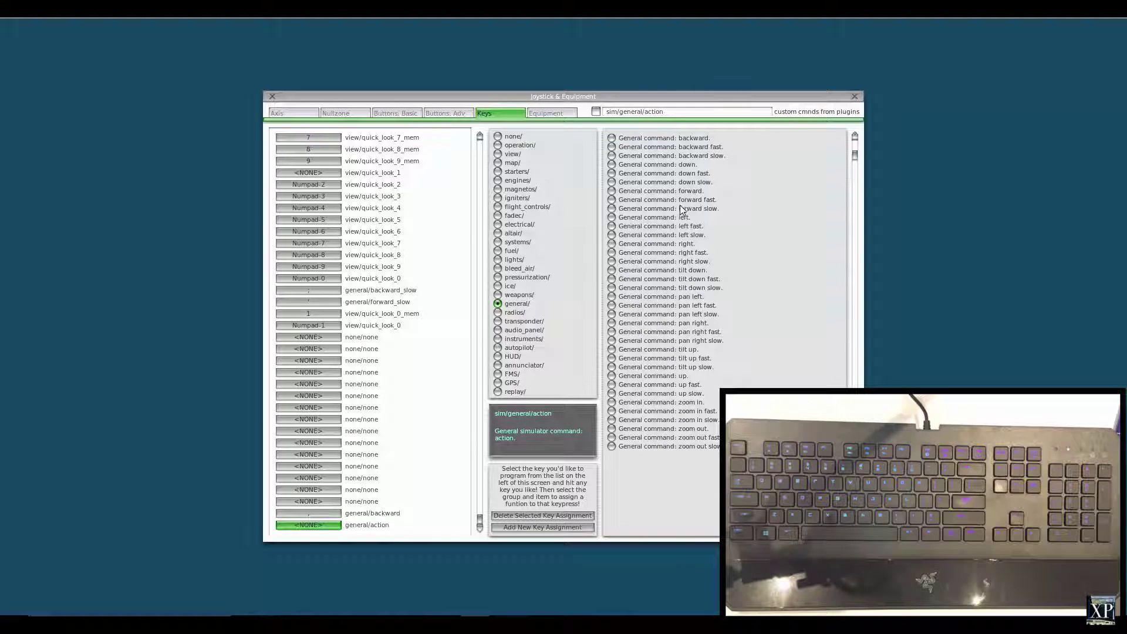
pyautogui.click(611, 191)
pyautogui.press('space')
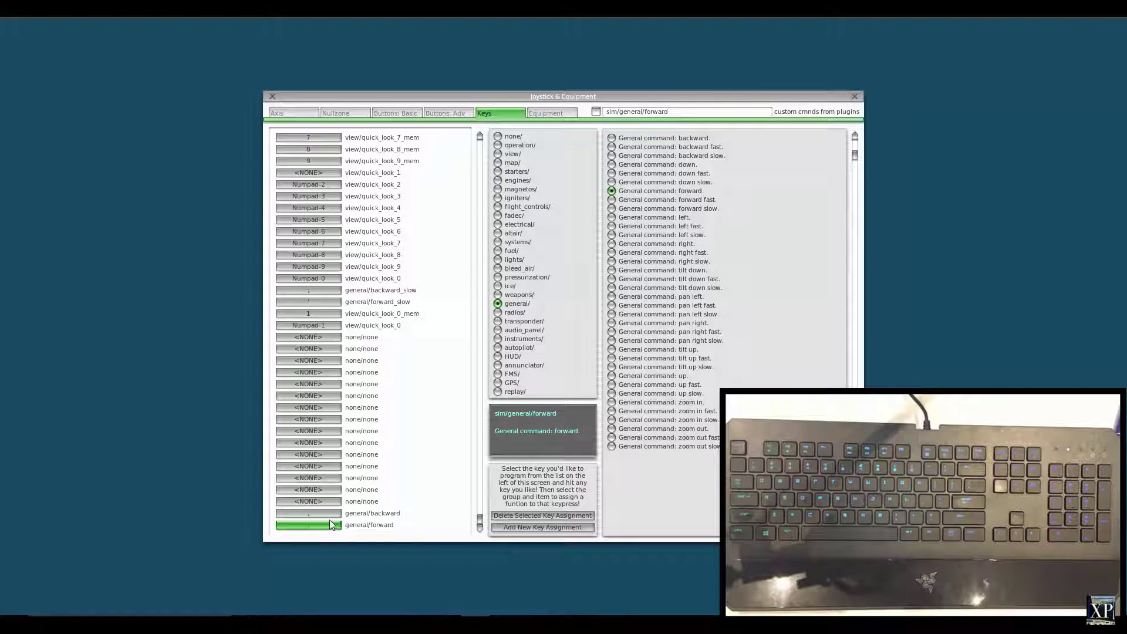
# Step: Close the Joystick & Equipment settings and test the new backward and forward camera keys in the cockpit
pyautogui.click(272, 96)
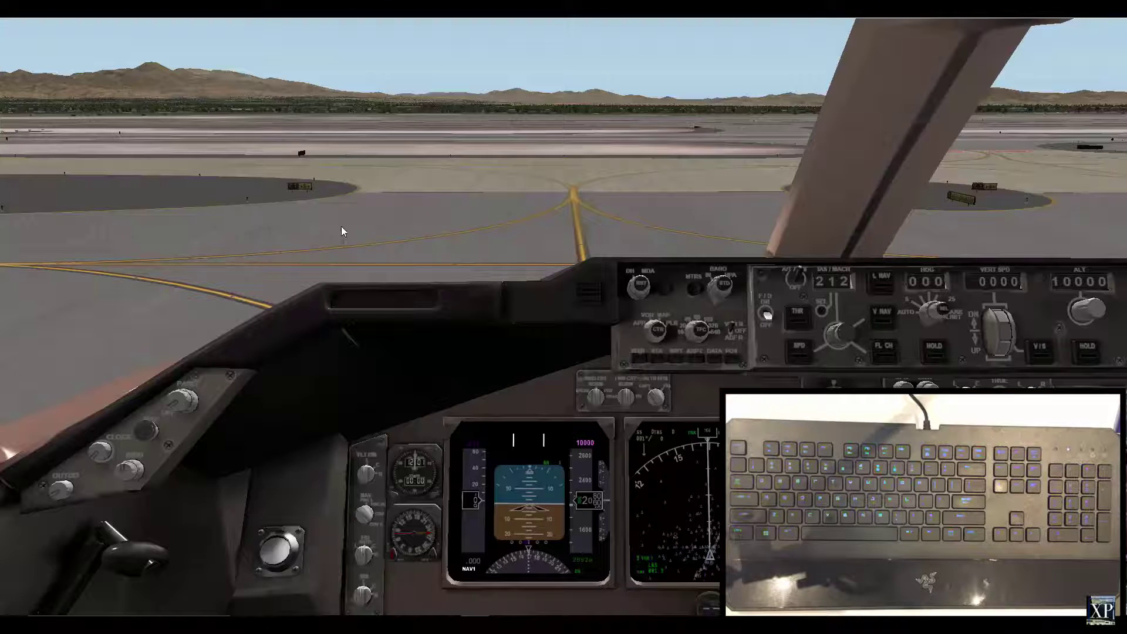
pyautogui.press(',')
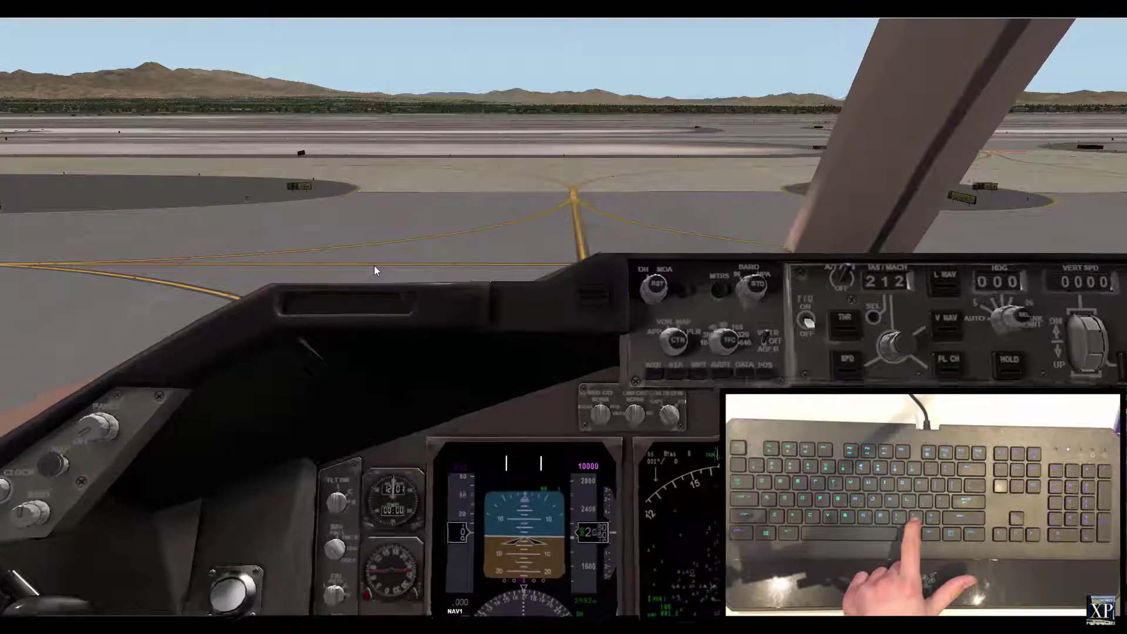
pyautogui.press('.')
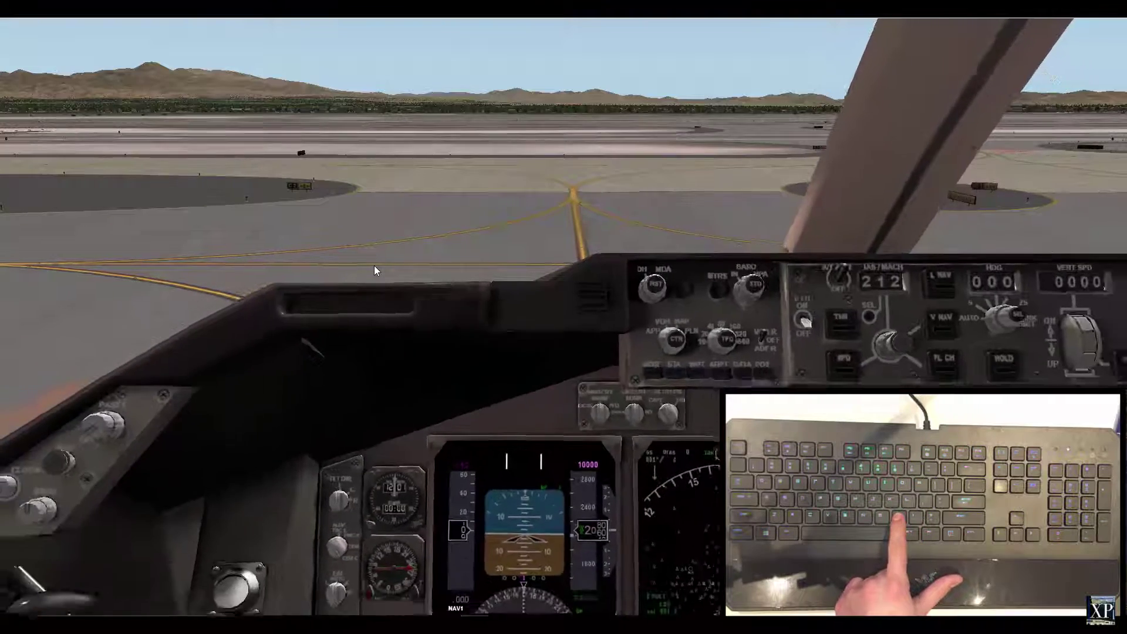
pyautogui.press('.')
pyautogui.press(',')
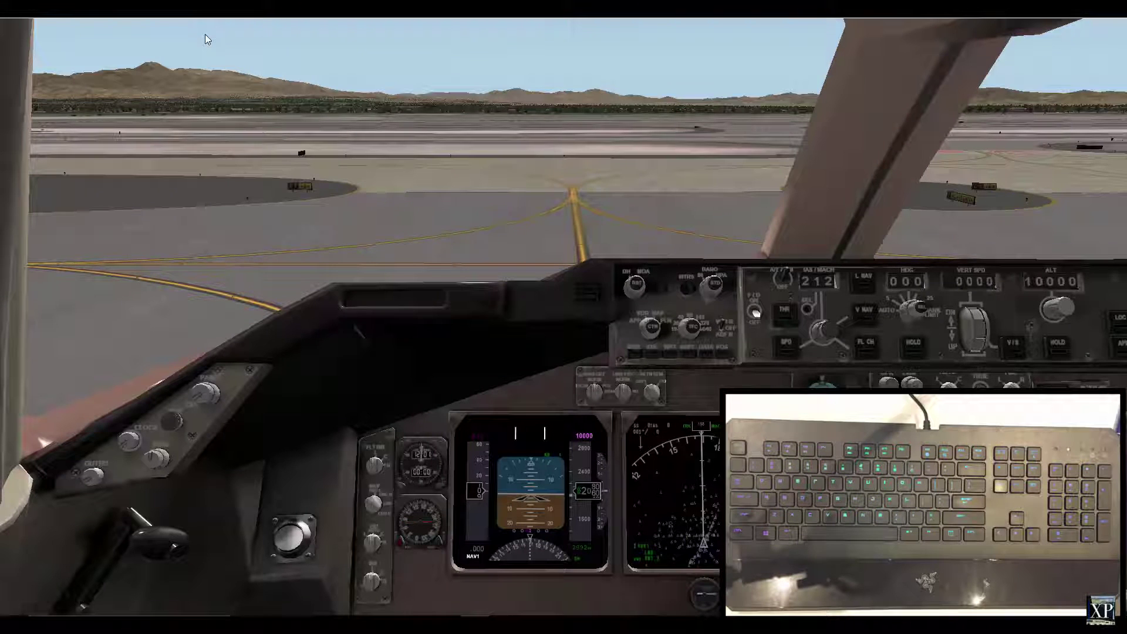
# Step: In the Joystick & Equipment key settings, reassign the comma key to "General command: backward fast" and the period key to "General command: forward fast"
pyautogui.moveTo(180, 20)
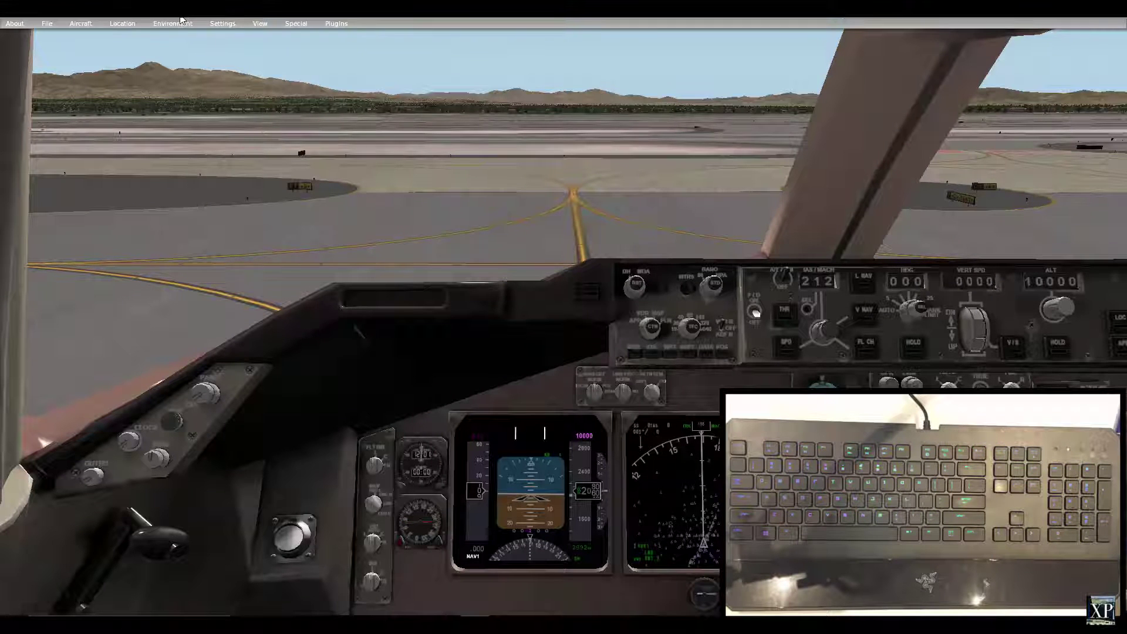
pyautogui.click(226, 24)
pyautogui.click(241, 50)
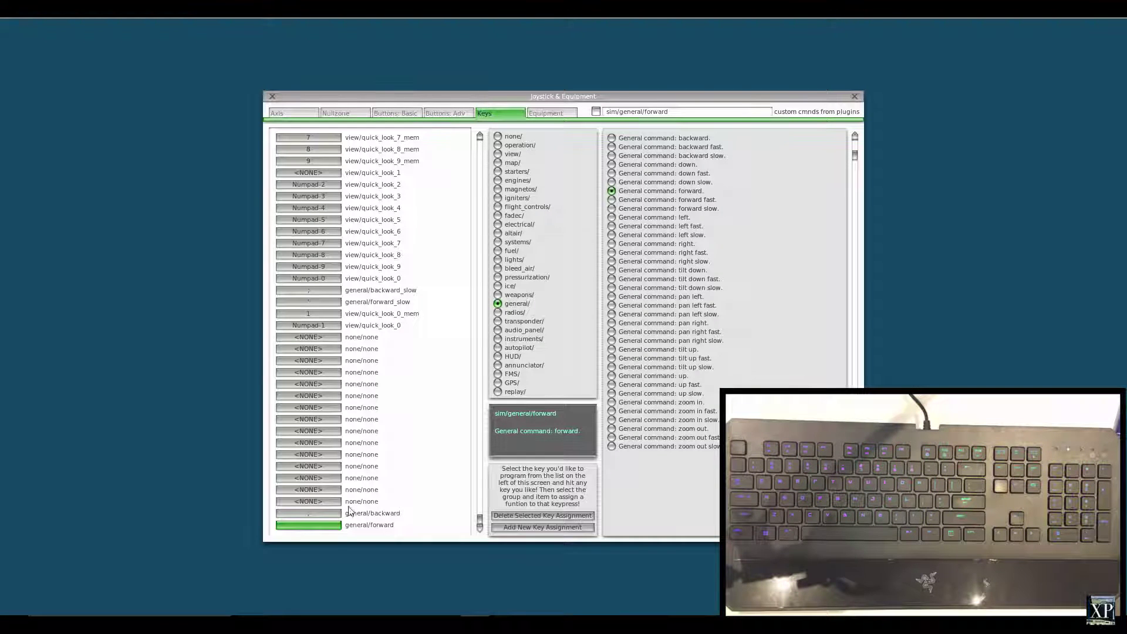
pyautogui.click(320, 513)
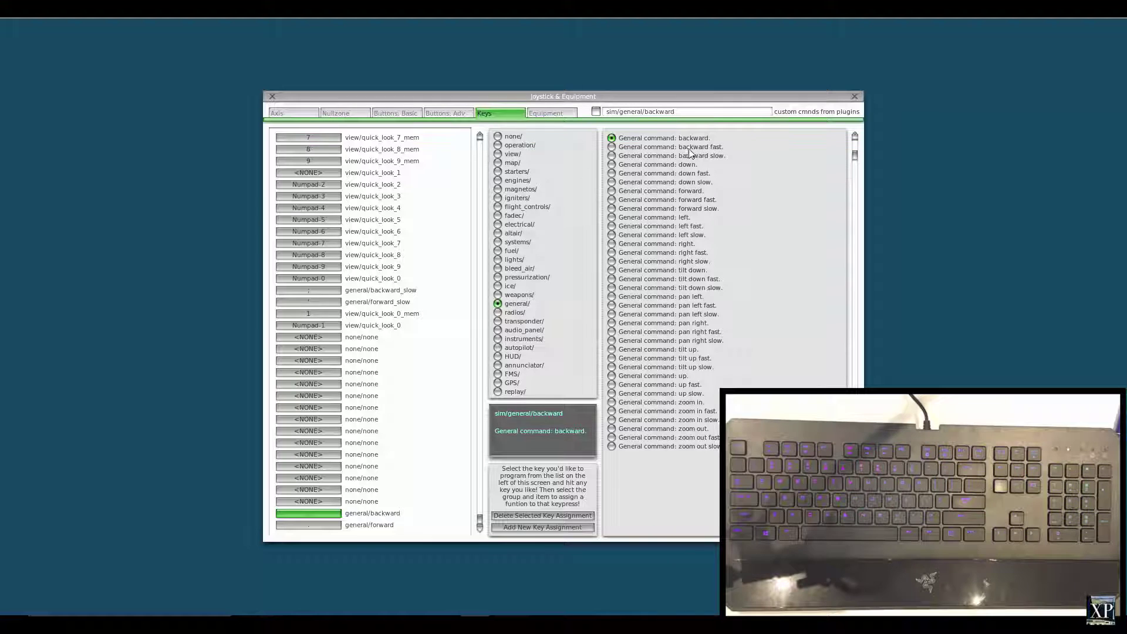
pyautogui.click(611, 147)
pyautogui.click(332, 525)
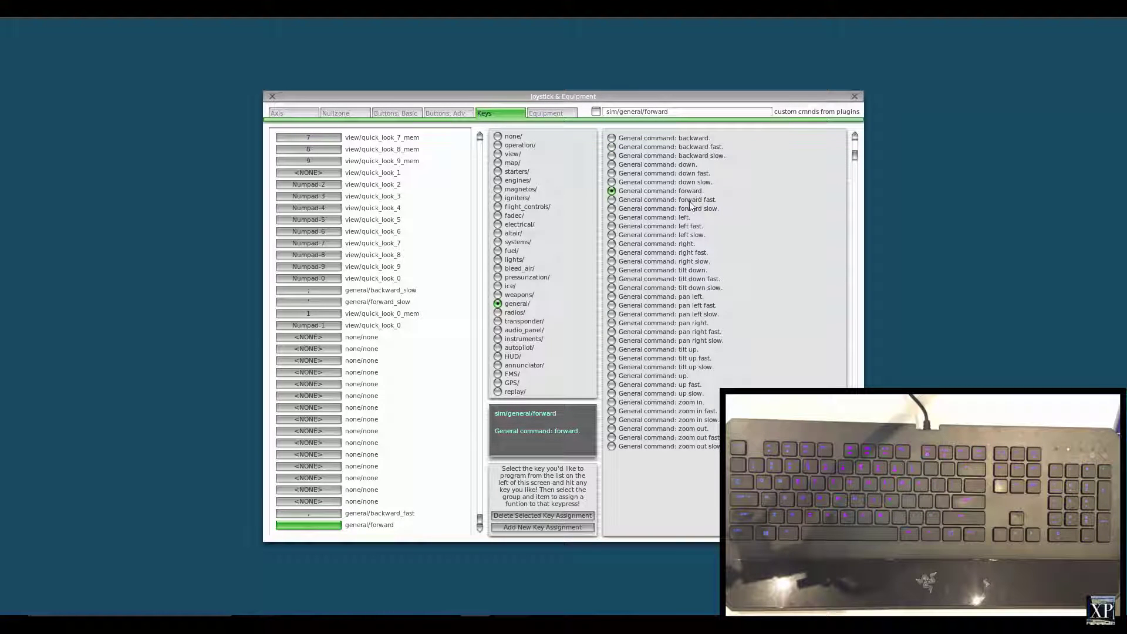
pyautogui.click(612, 200)
# Step: Close the Joystick & Equipment settings and test the fast forward and fast backward camera keys in the cockpit
pyautogui.click(272, 98)
pyautogui.press('.')
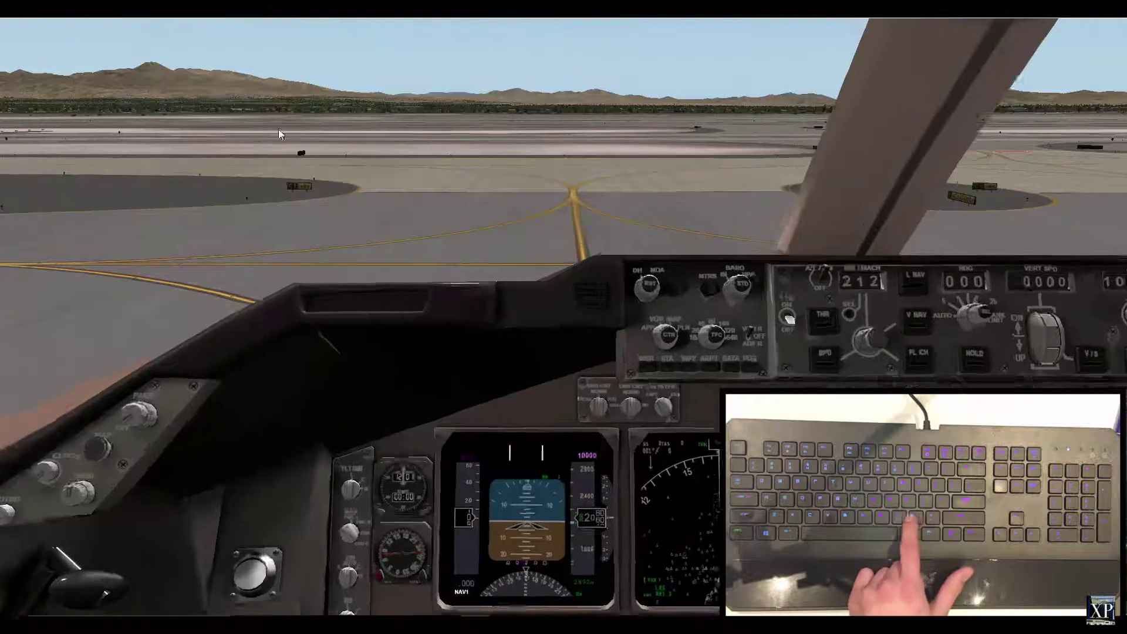
pyautogui.press('.')
pyautogui.press(',')
pyautogui.press('.')
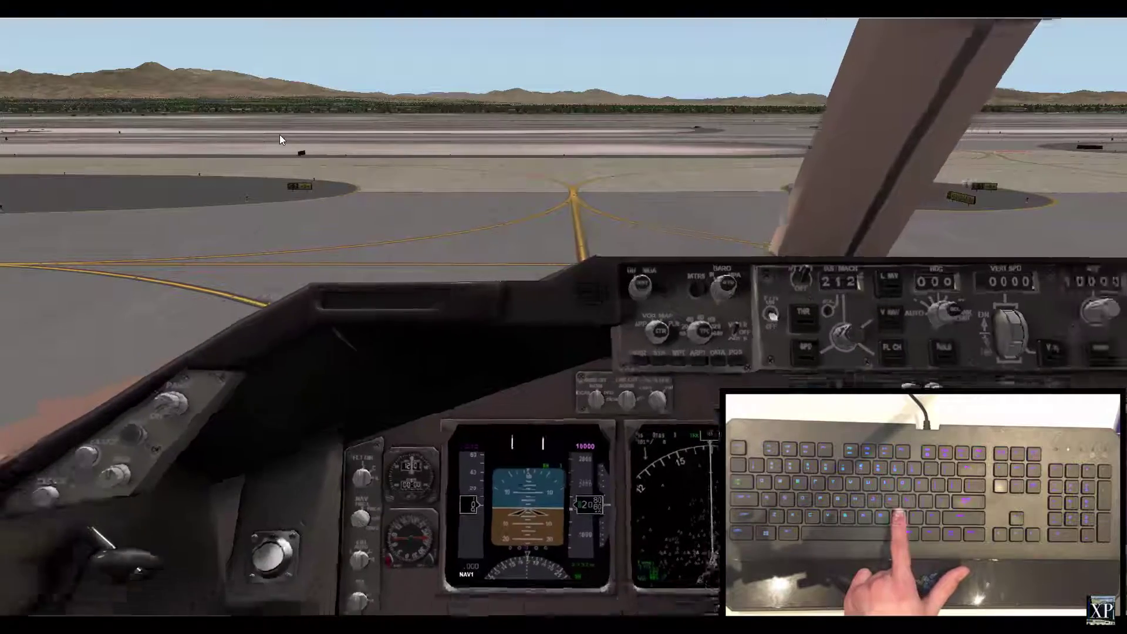
pyautogui.press('.')
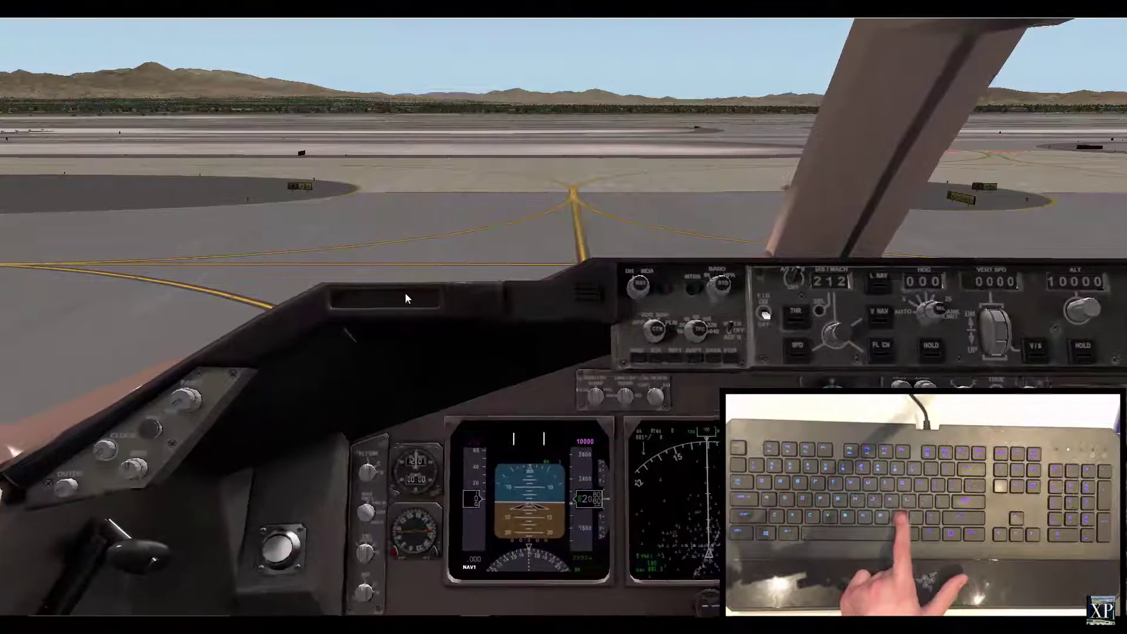
pyautogui.press(',')
pyautogui.press('.')
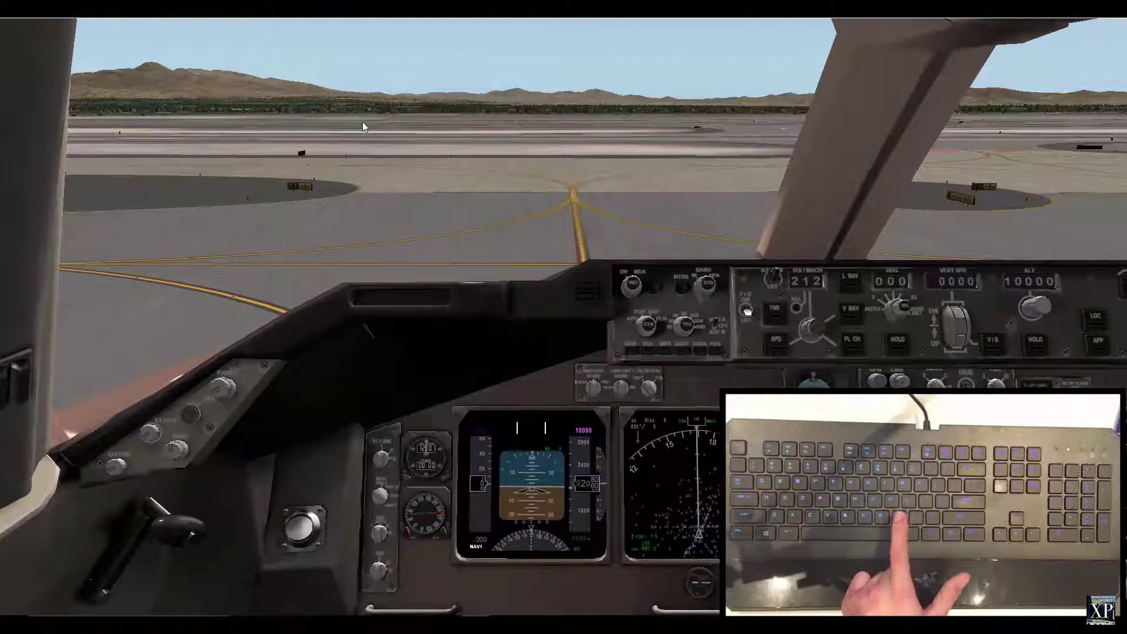
pyautogui.press(',')
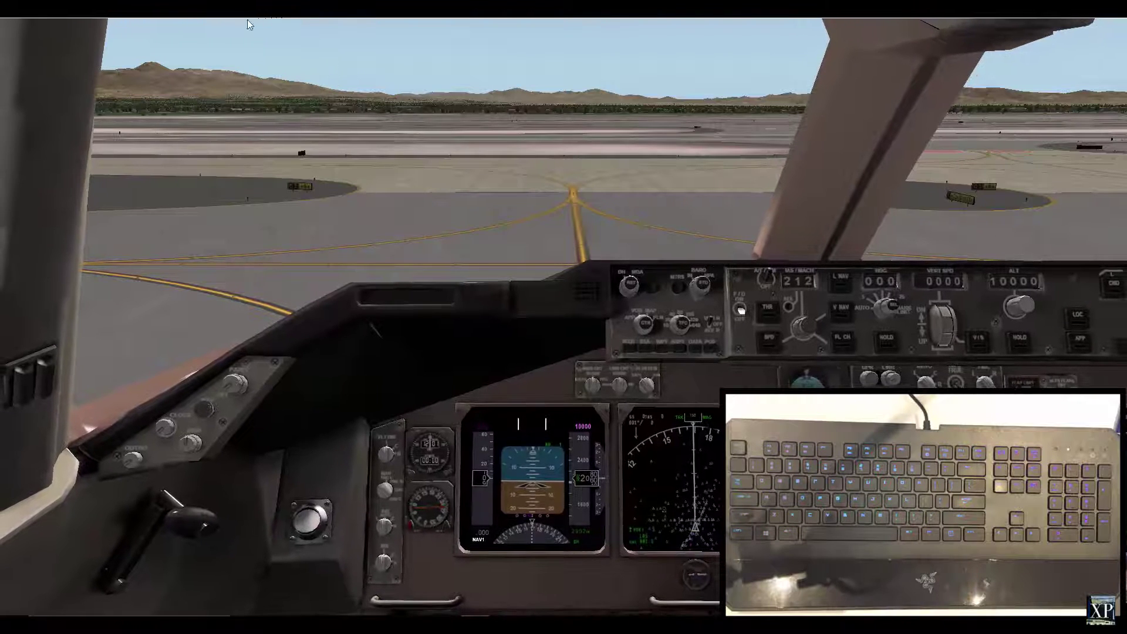
# Step: In the Joystick & Equipment key settings, assign the apostrophe key to "General command: forward slow" in the blank assignment just above general/backward_fast
pyautogui.click(218, 24)
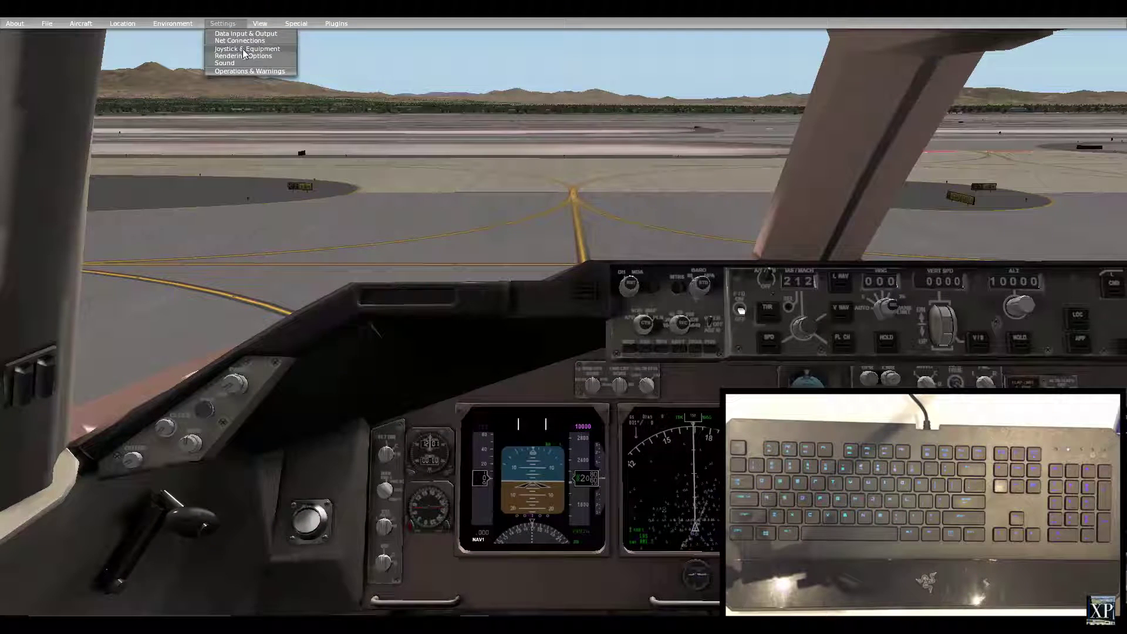
pyautogui.click(244, 49)
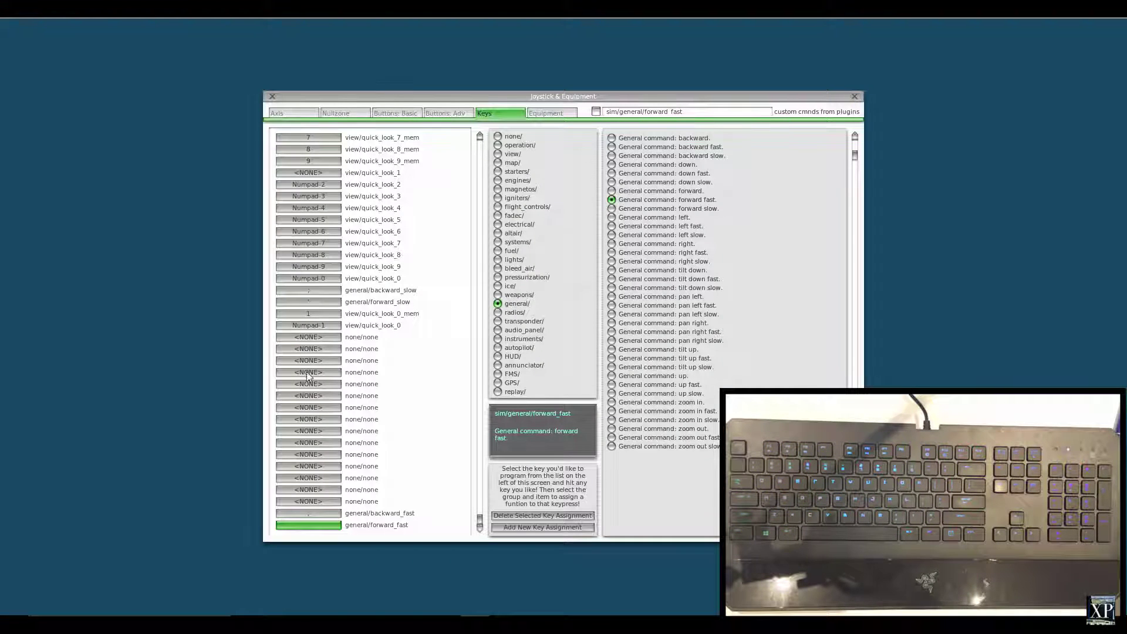
pyautogui.click(315, 502)
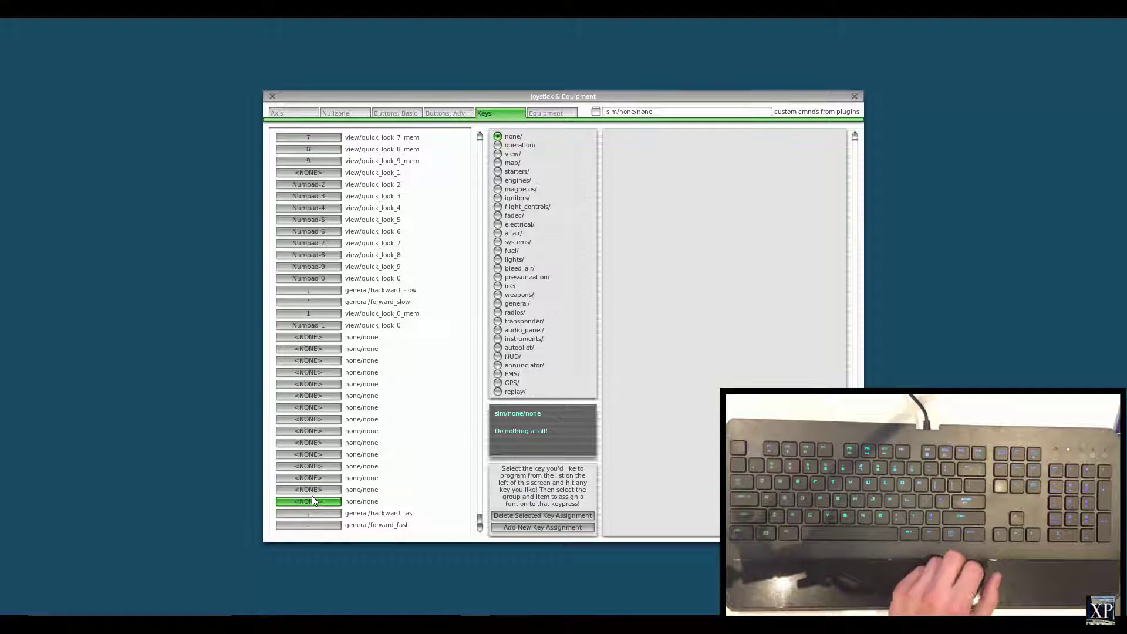
pyautogui.press("'")
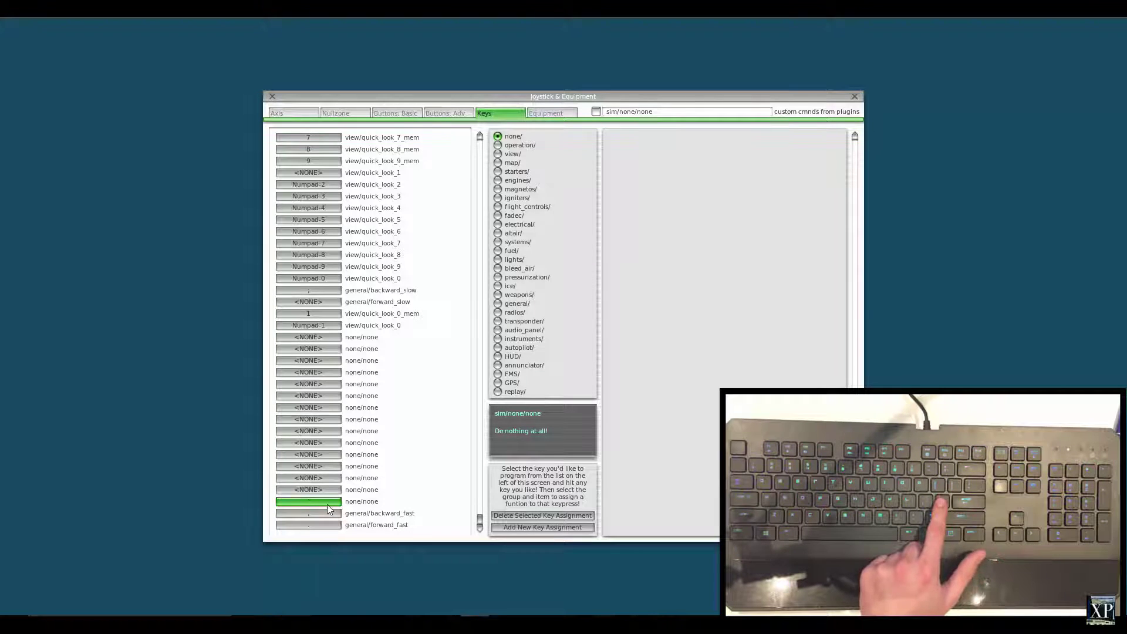
pyautogui.click(497, 303)
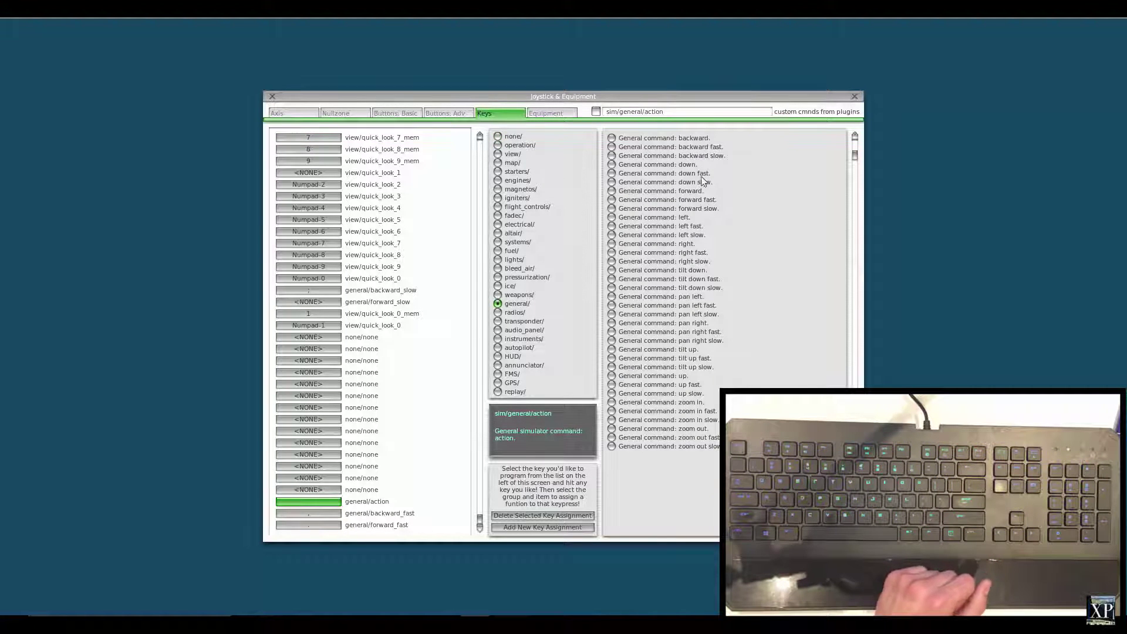
pyautogui.press("'")
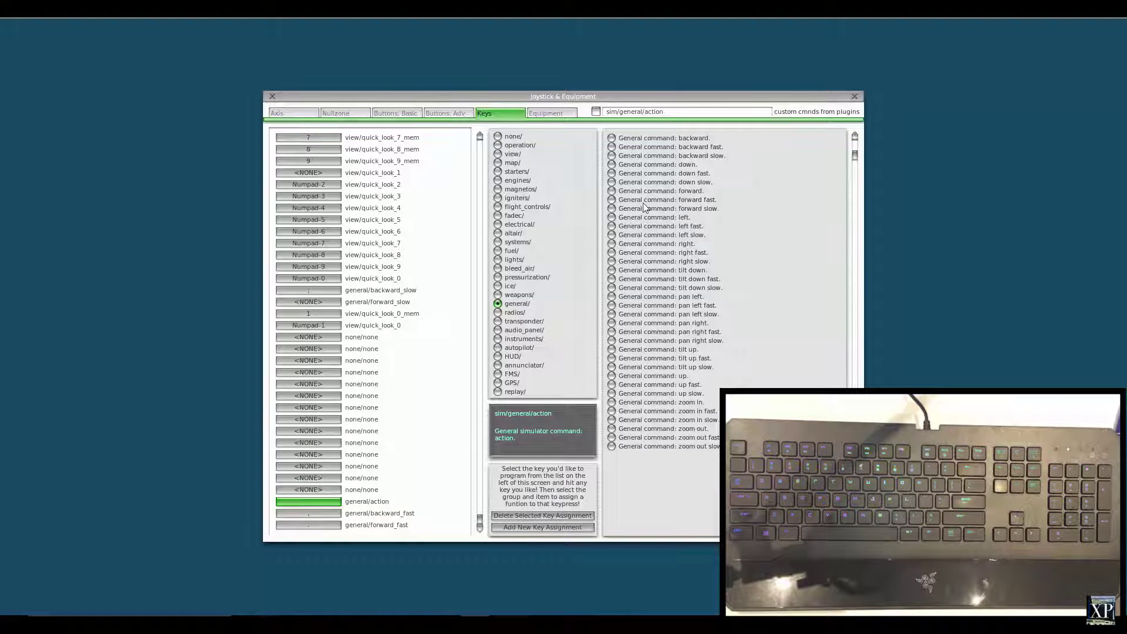
pyautogui.click(612, 209)
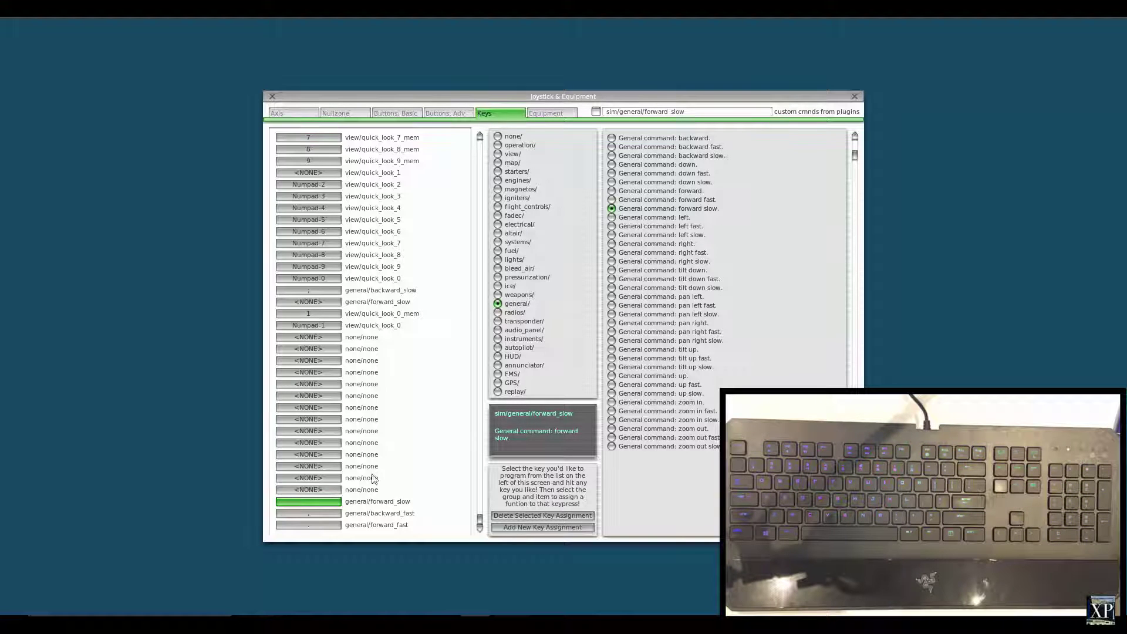
# Step: Set the blank key assignment just above general/forward_slow to "General command: backward slow"
pyautogui.click(328, 489)
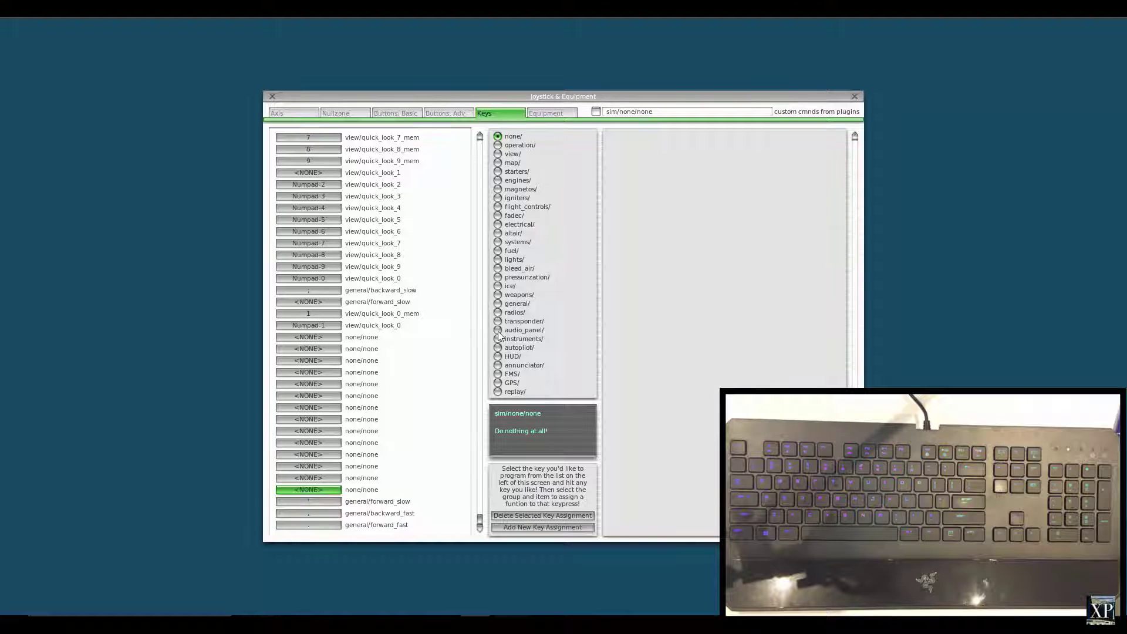
pyautogui.click(499, 305)
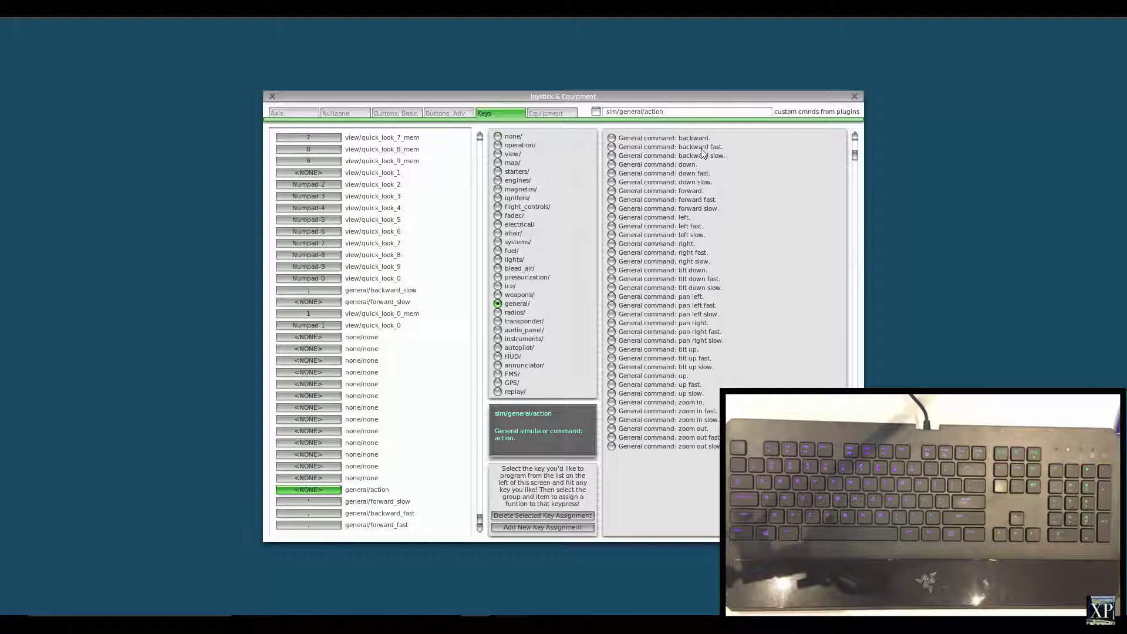
pyautogui.click(611, 156)
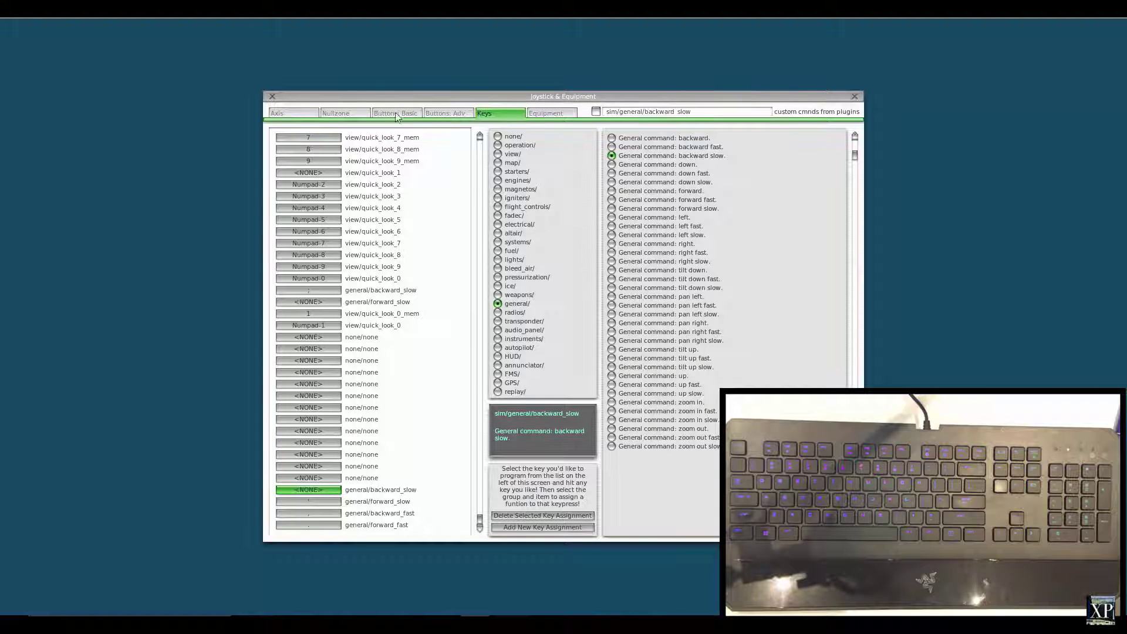
# Step: Close the Joystick & Equipment settings and compare slow forward camera movement with the fast forward and backward keys in the cockpit
pyautogui.click(272, 96)
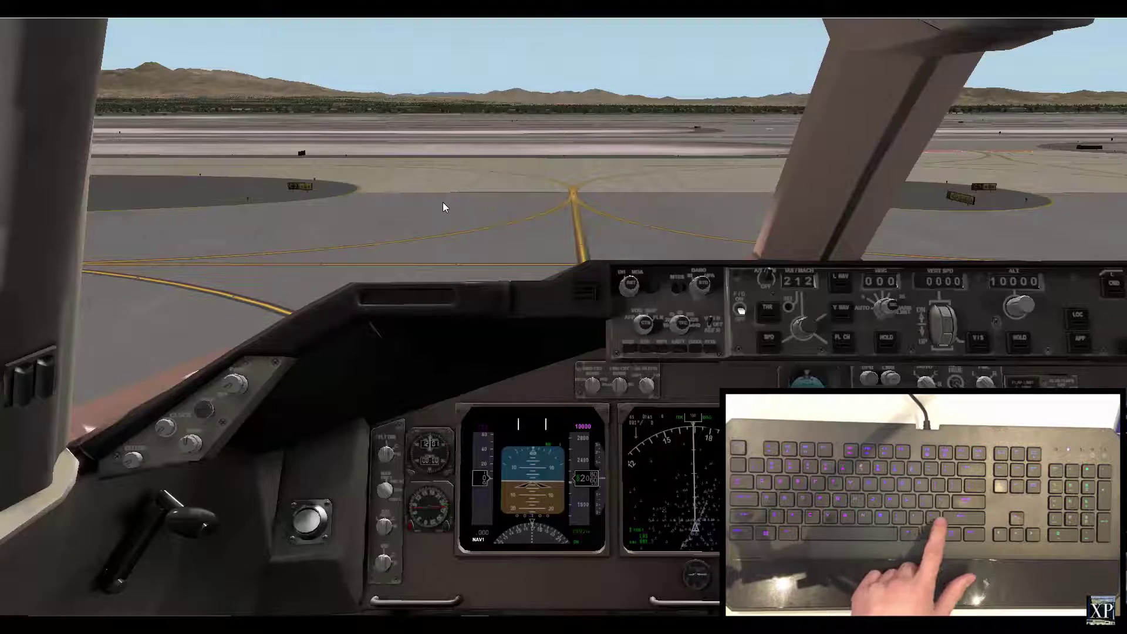
pyautogui.press(',')
pyautogui.press('.')
pyautogui.press("'")
pyautogui.press('.')
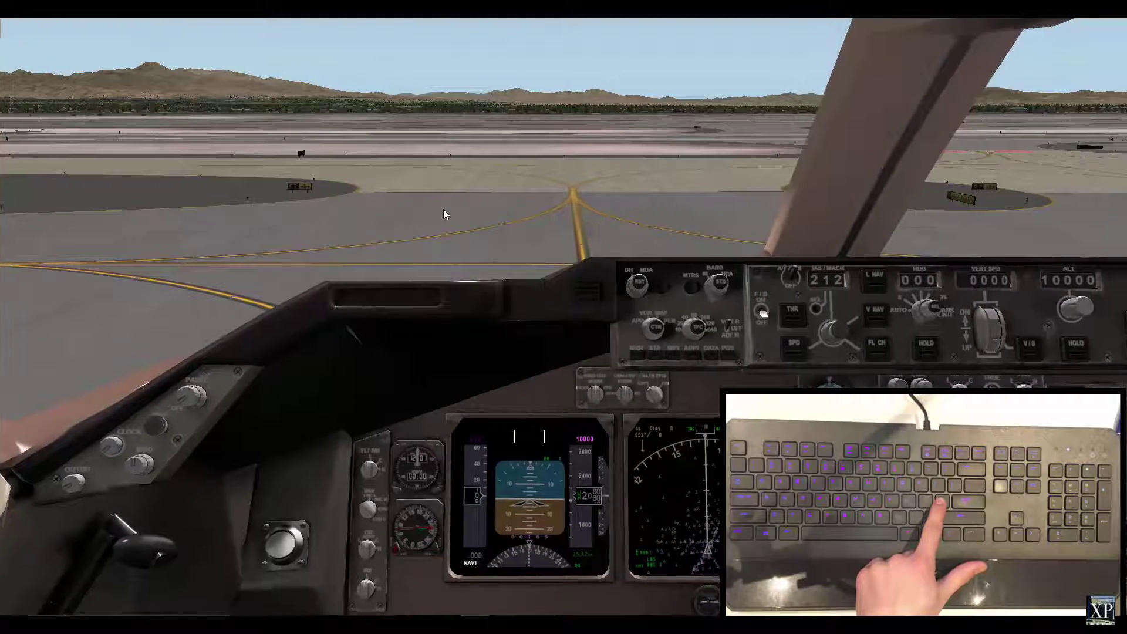
pyautogui.press('.')
pyautogui.press('.')
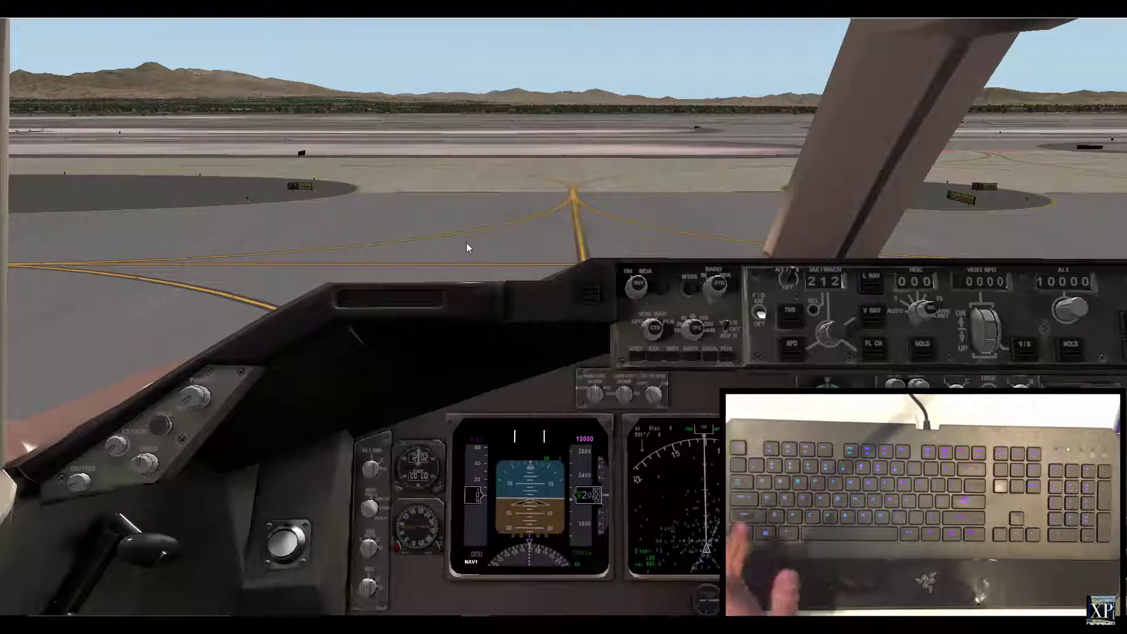
pyautogui.press(',')
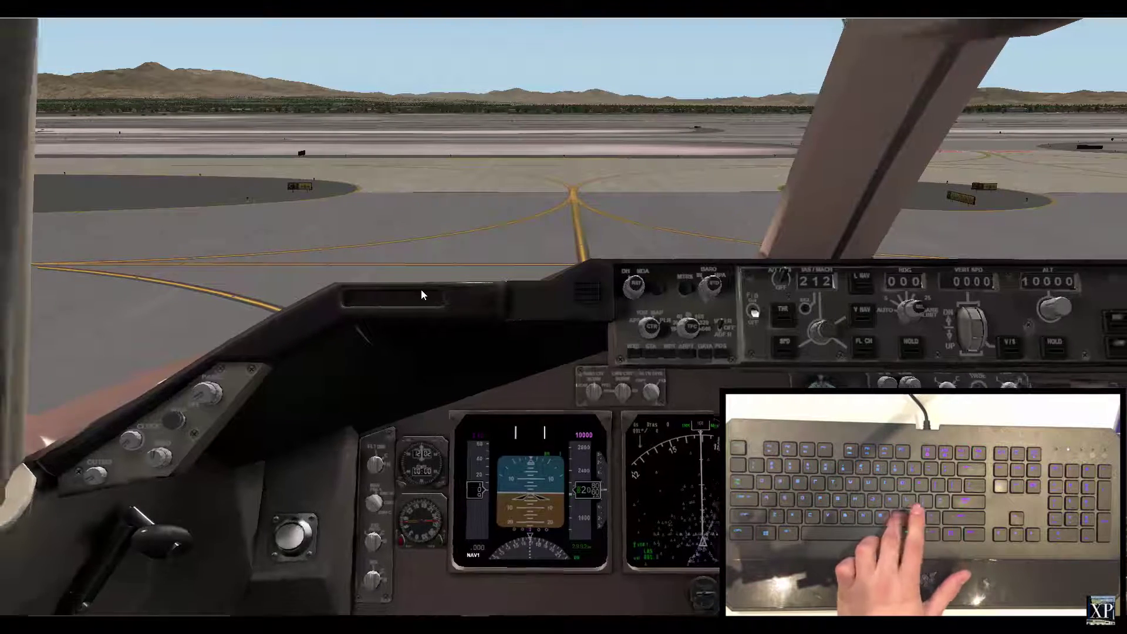
pyautogui.press('.')
pyautogui.press('.')
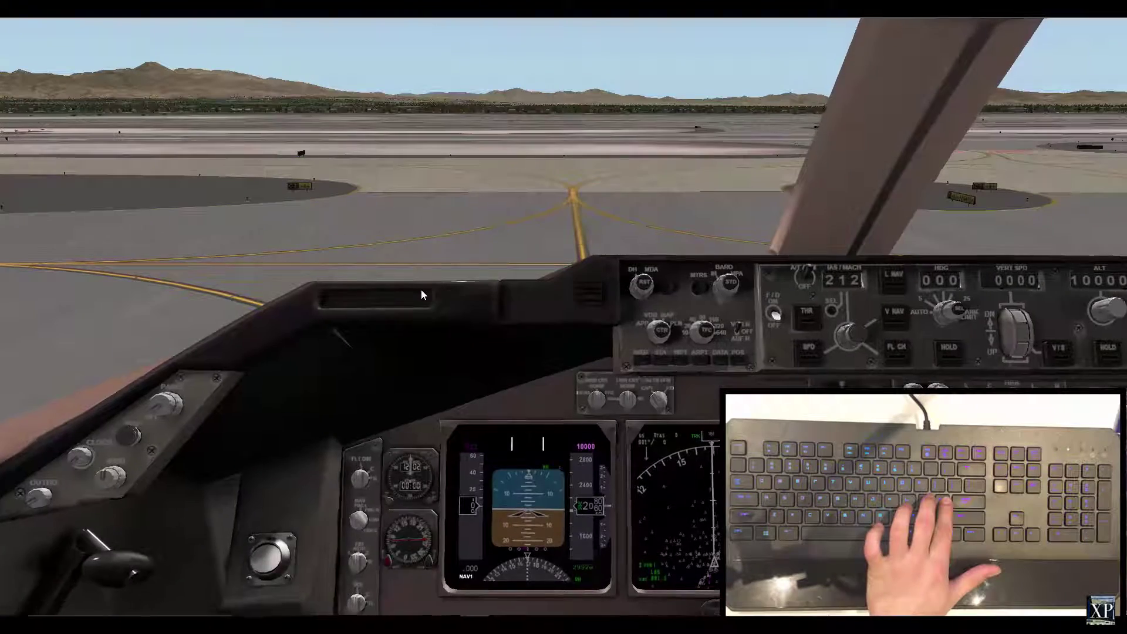
pyautogui.press(',')
pyautogui.press(',')
pyautogui.press('.')
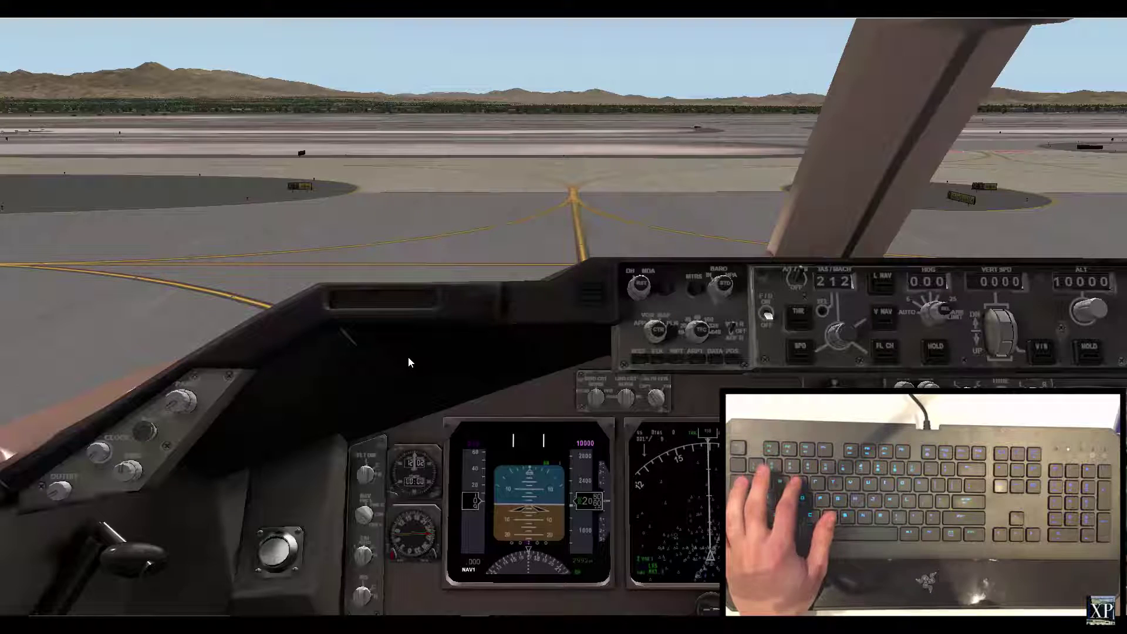
# Step: Test the other camera controls by panning the cockpit view right and left, tilting it down and up, and looking around freely
pyautogui.press('e')
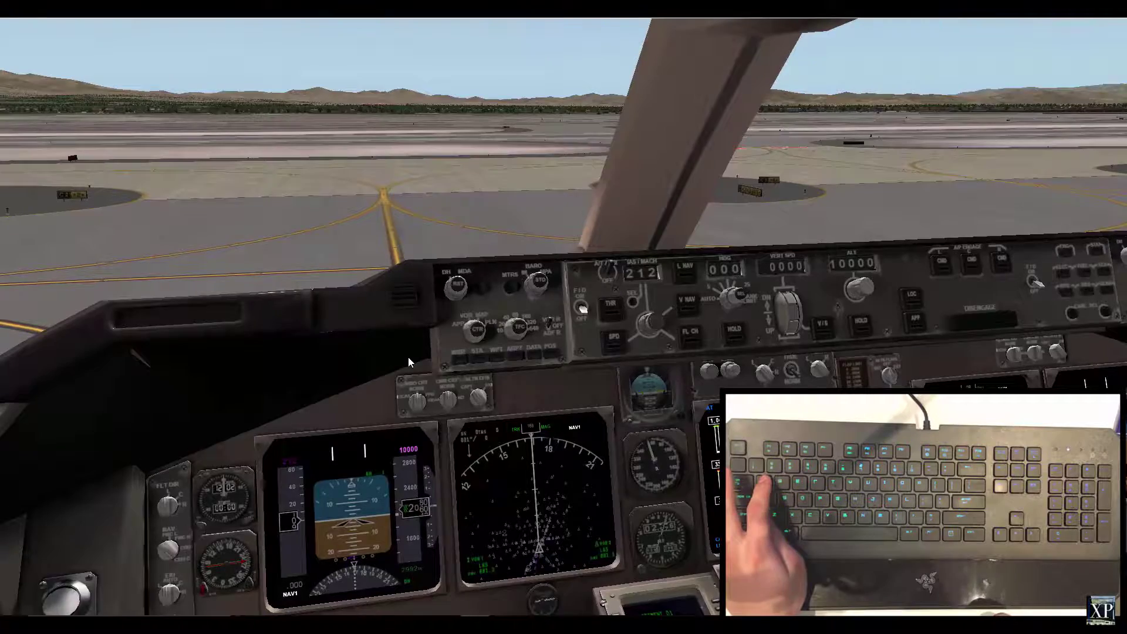
pyautogui.press('q')
pyautogui.press('q')
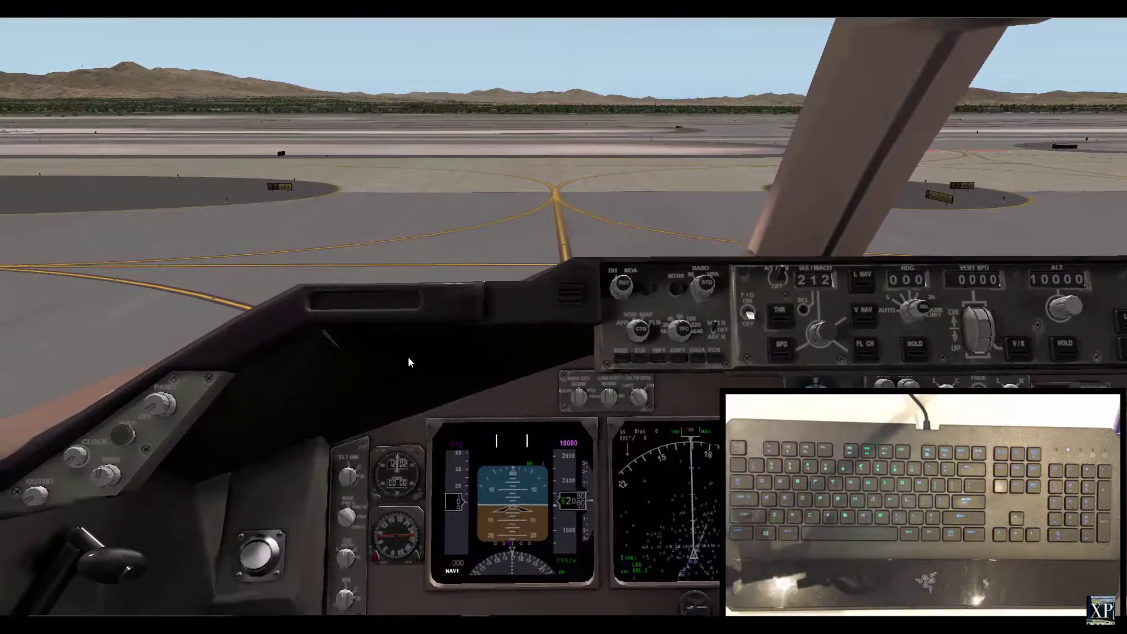
pyautogui.press('f')
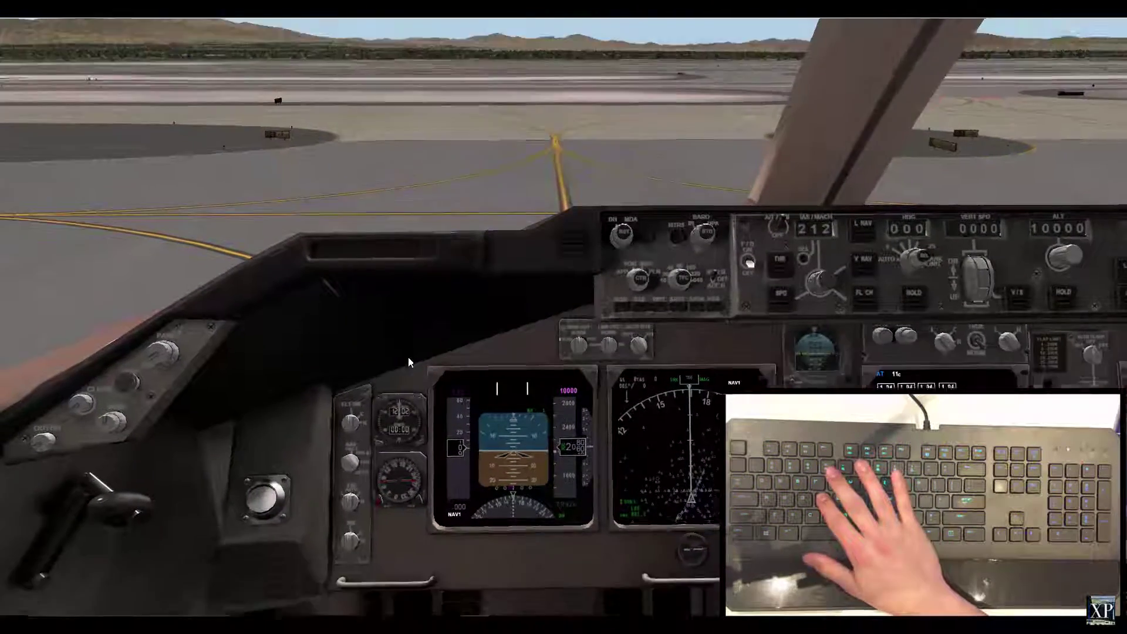
pyautogui.press('r')
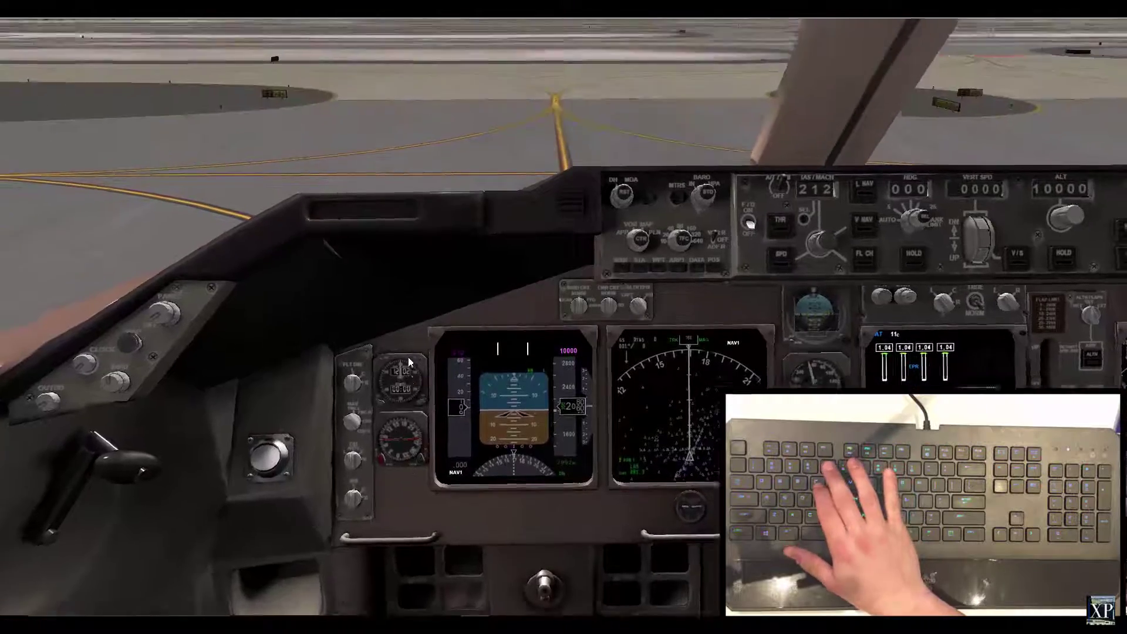
pyautogui.press('f')
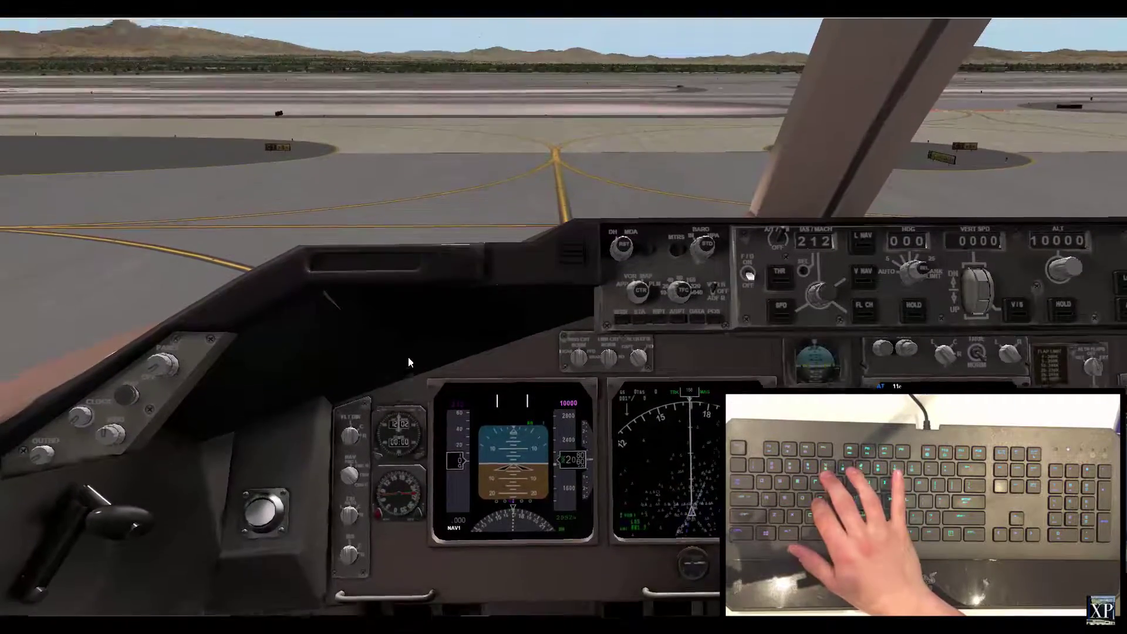
pyautogui.press('r')
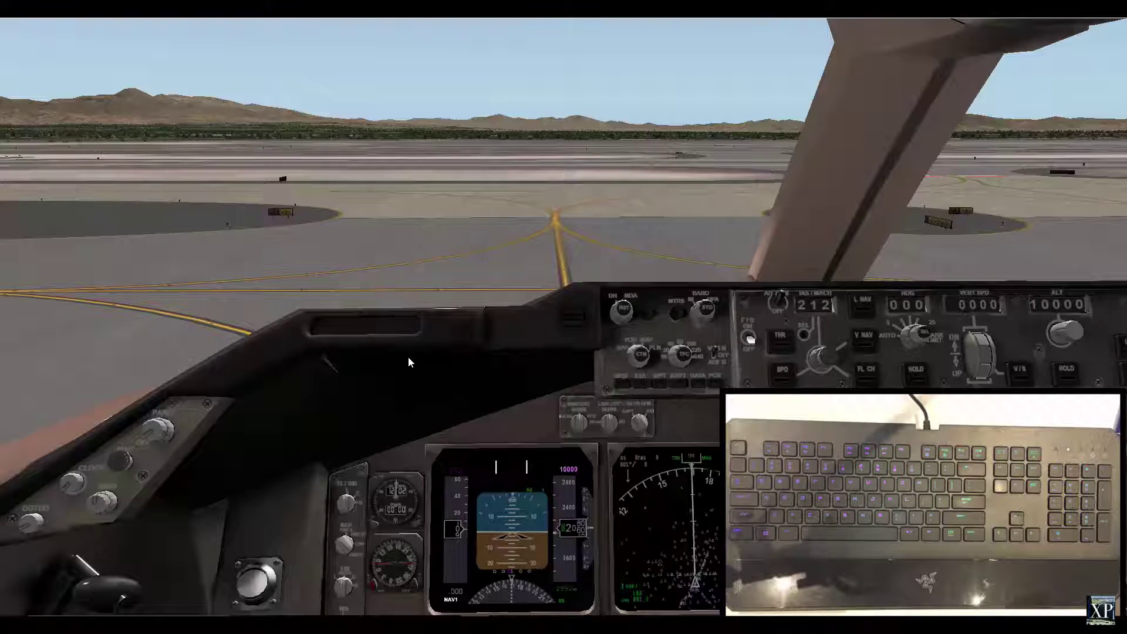
pyautogui.moveTo(453, 316); pyautogui.dragTo(578, 333)
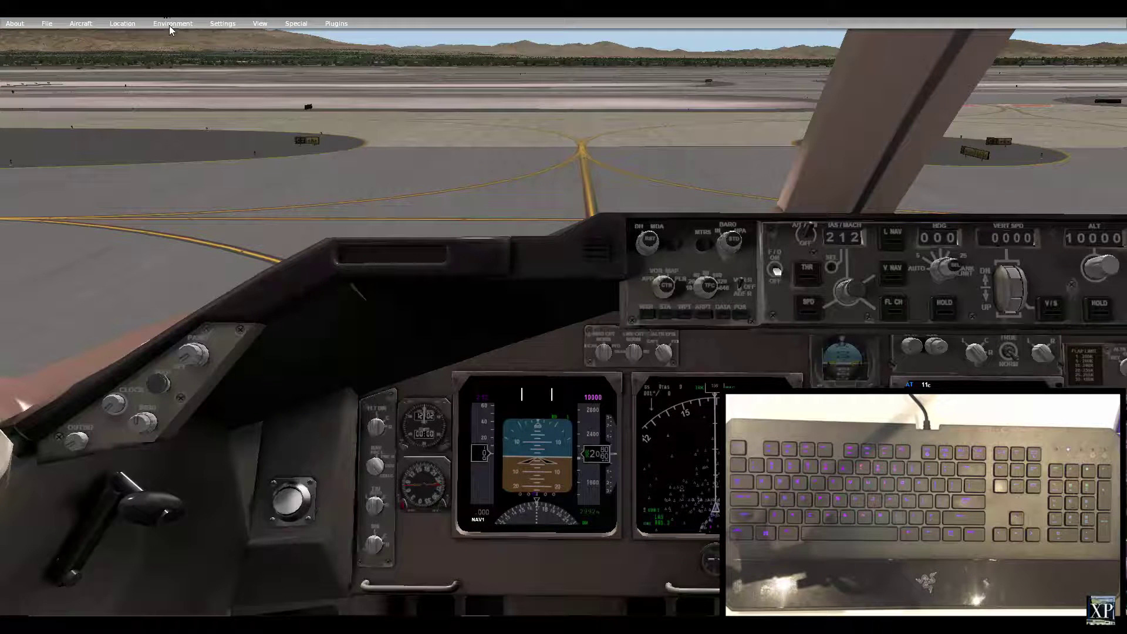
# Step: Review the key assignments in the Joystick & Equipment settings, close them, and pan the cockpit view right
pyautogui.click(218, 23)
pyautogui.click(232, 53)
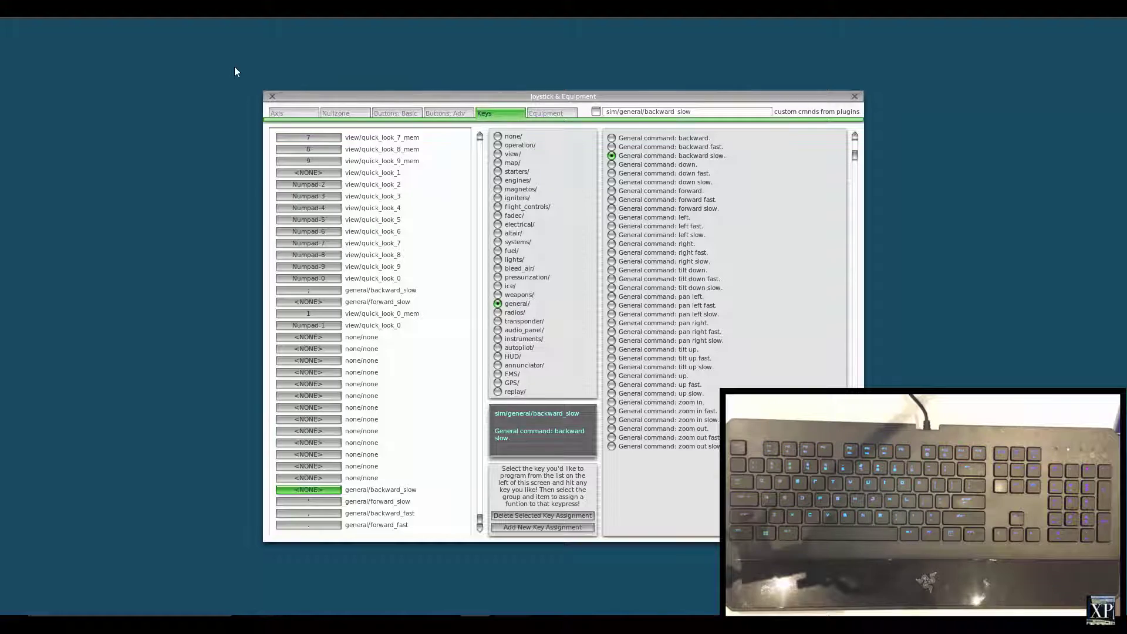
pyautogui.click(272, 95)
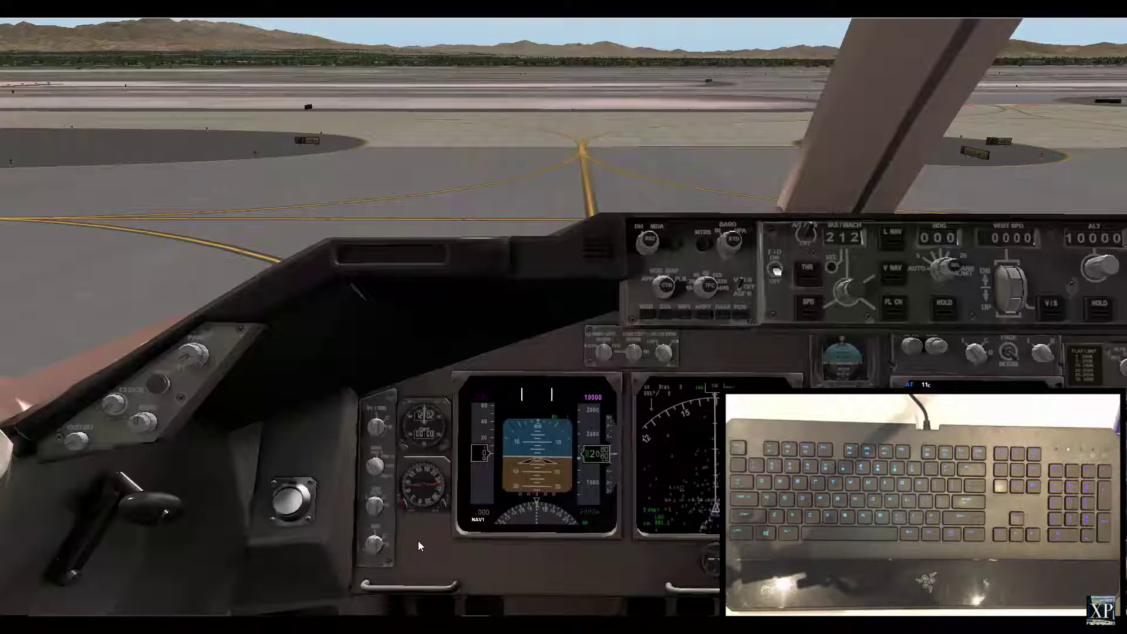
pyautogui.press('e')
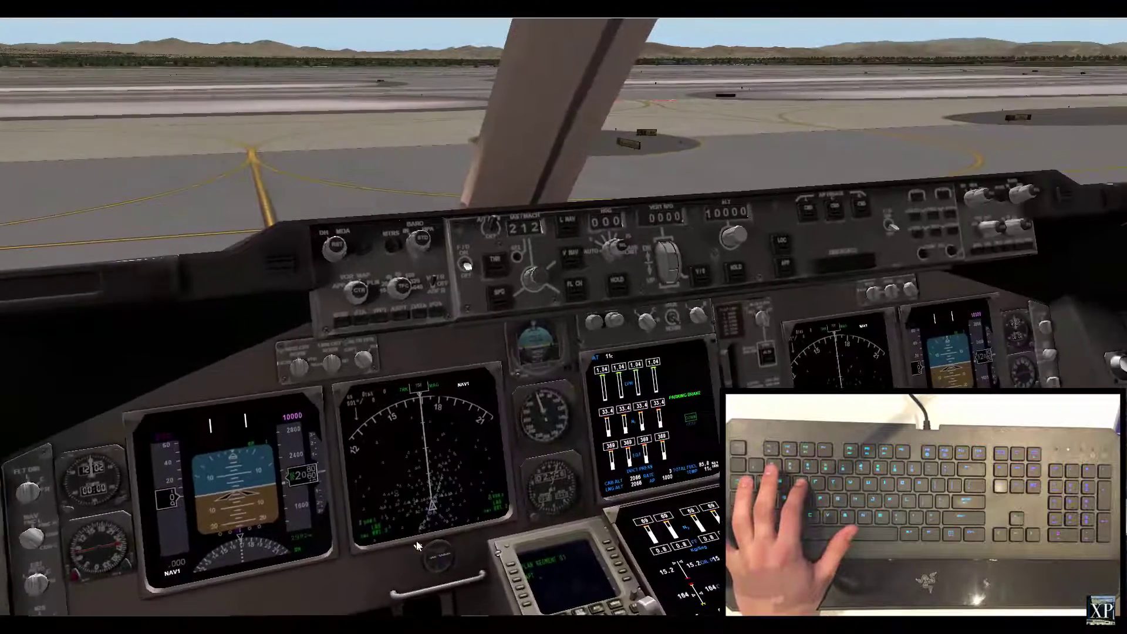
# Step: Pan the camera around to the rear of the cockpit and move it past the seats until it faces the cockpit door
pyautogui.press('e')
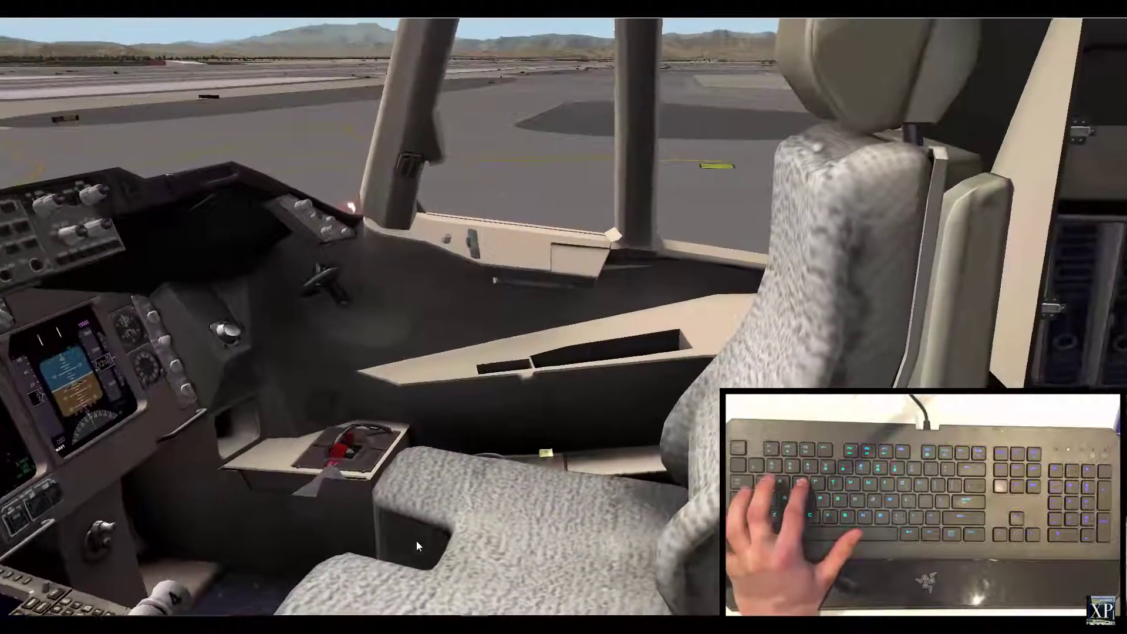
pyautogui.press('e')
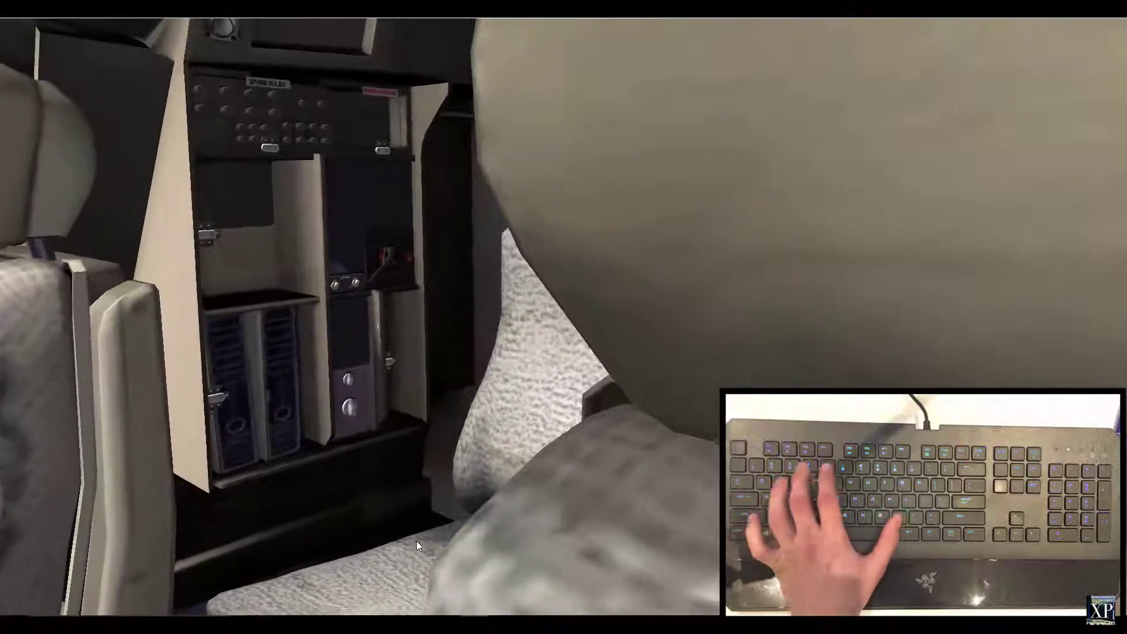
pyautogui.press(',')
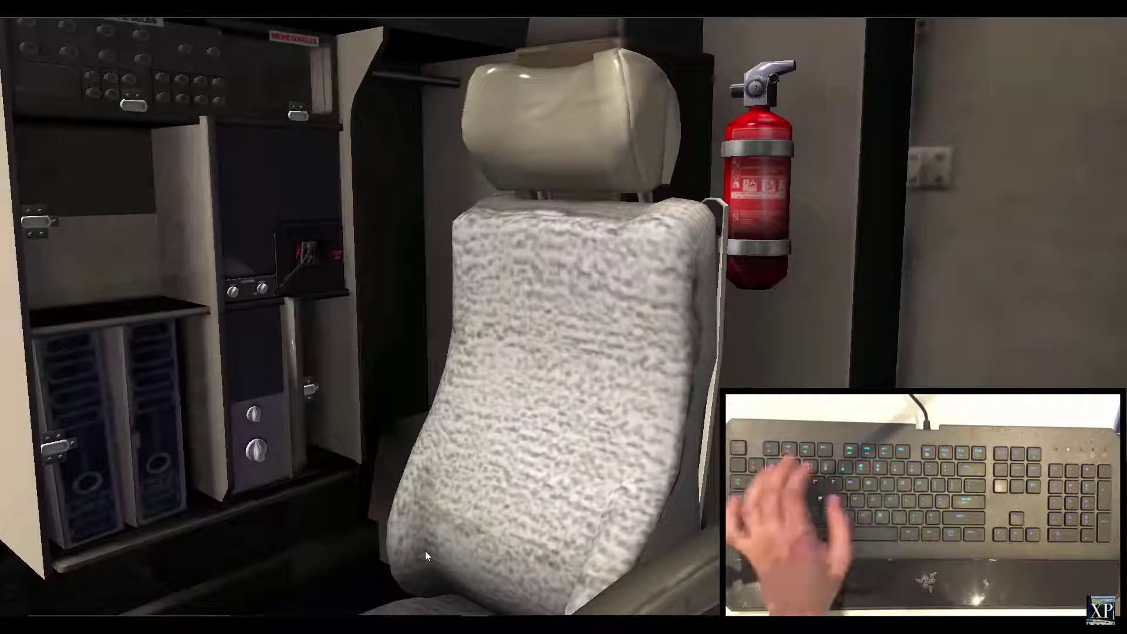
pyautogui.press('e')
pyautogui.press(',')
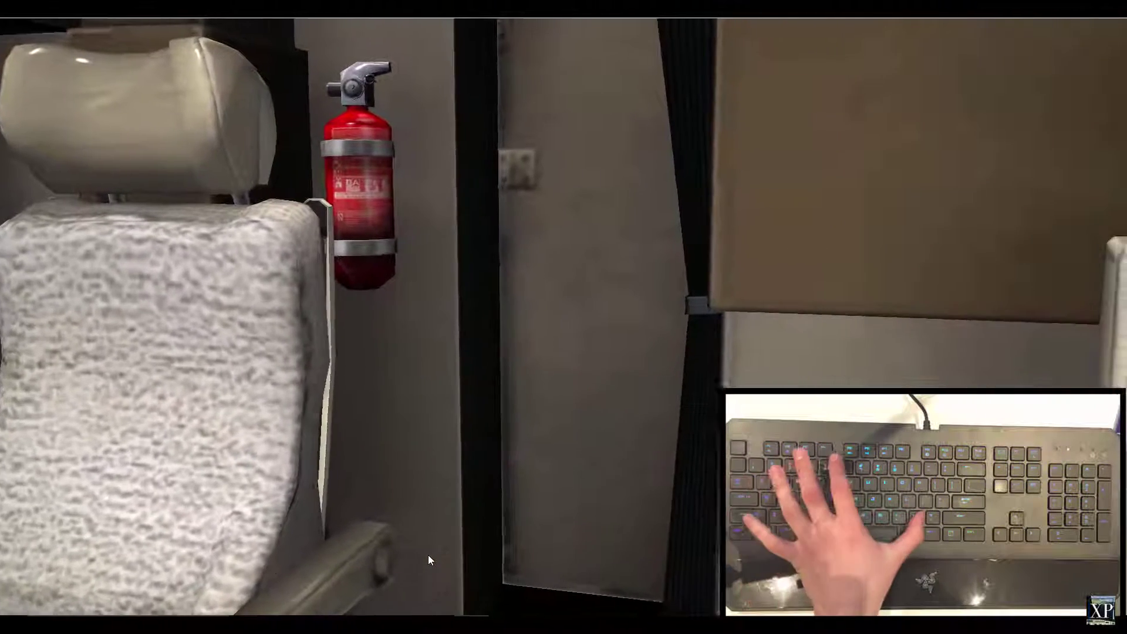
# Step: Open the cockpit door and move the camera through the doorway to the passenger cabin aisle and galley
pyautogui.click(534, 195)
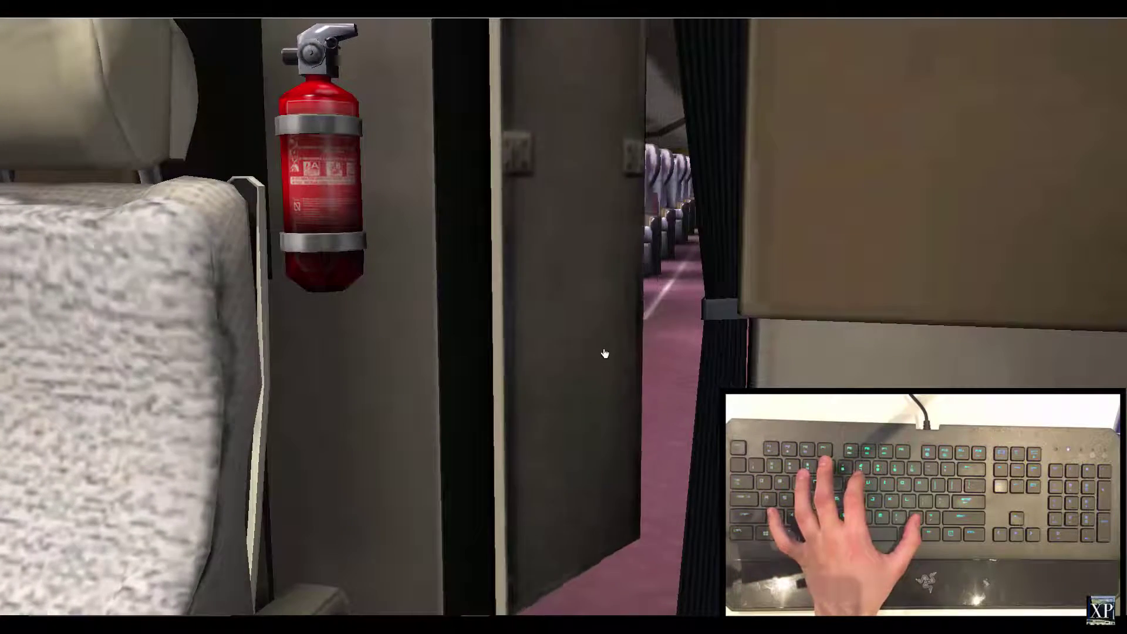
pyautogui.press(',')
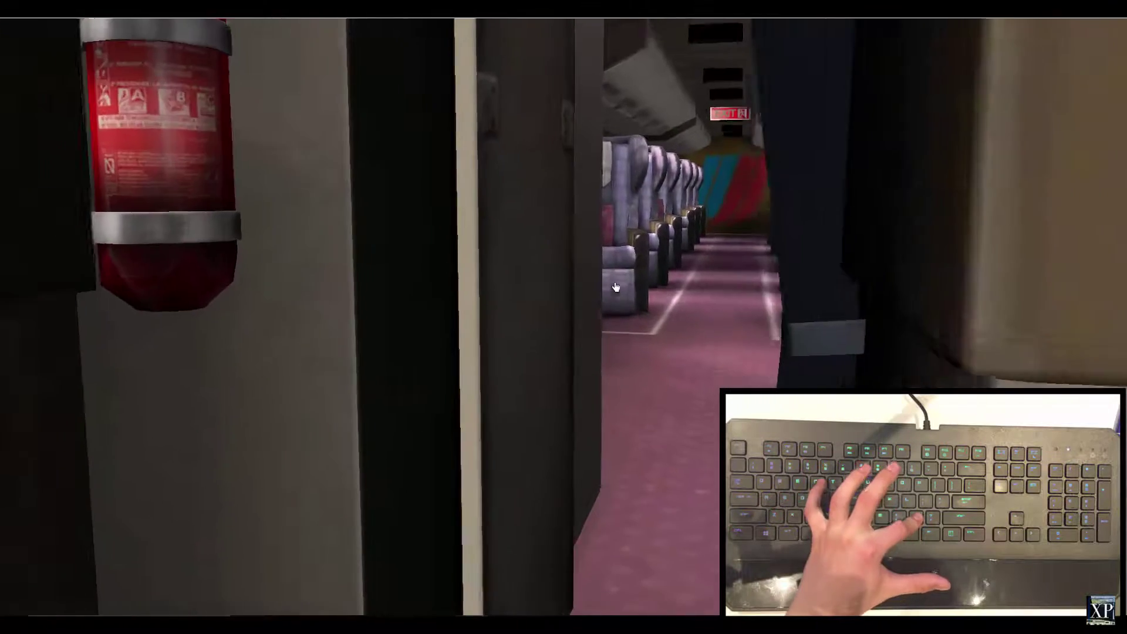
pyautogui.press('r')
pyautogui.press('e')
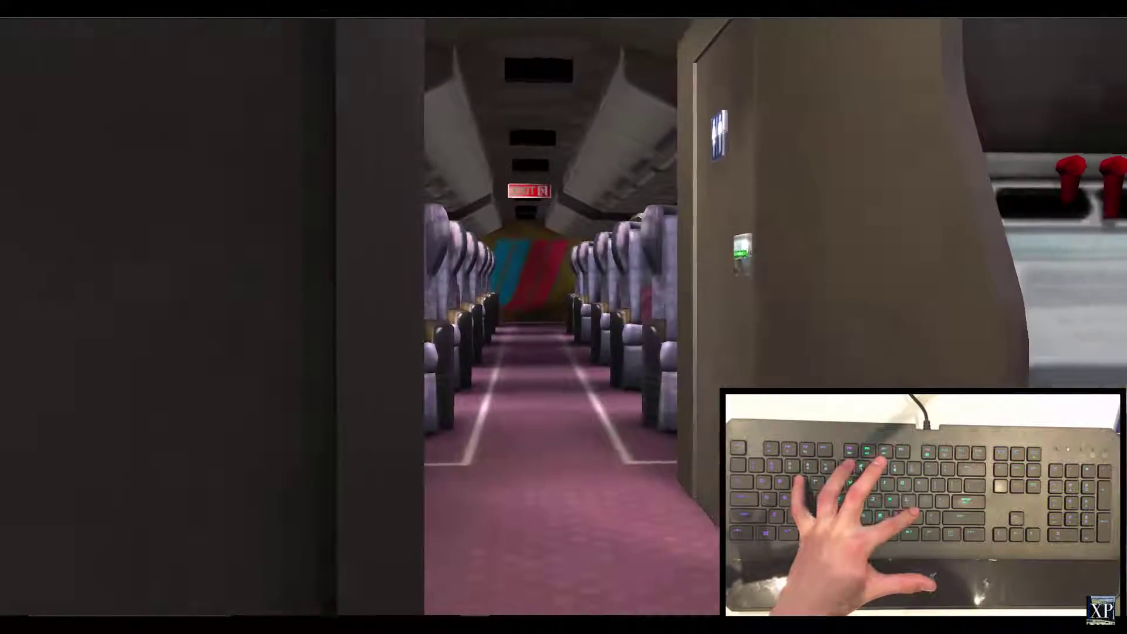
pyautogui.press(',')
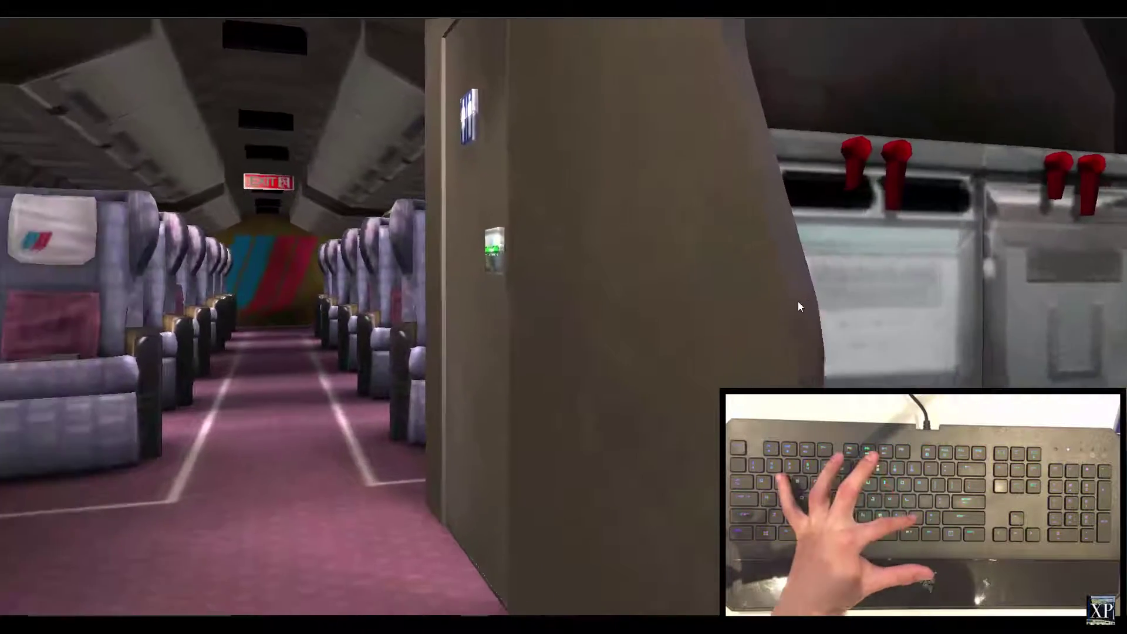